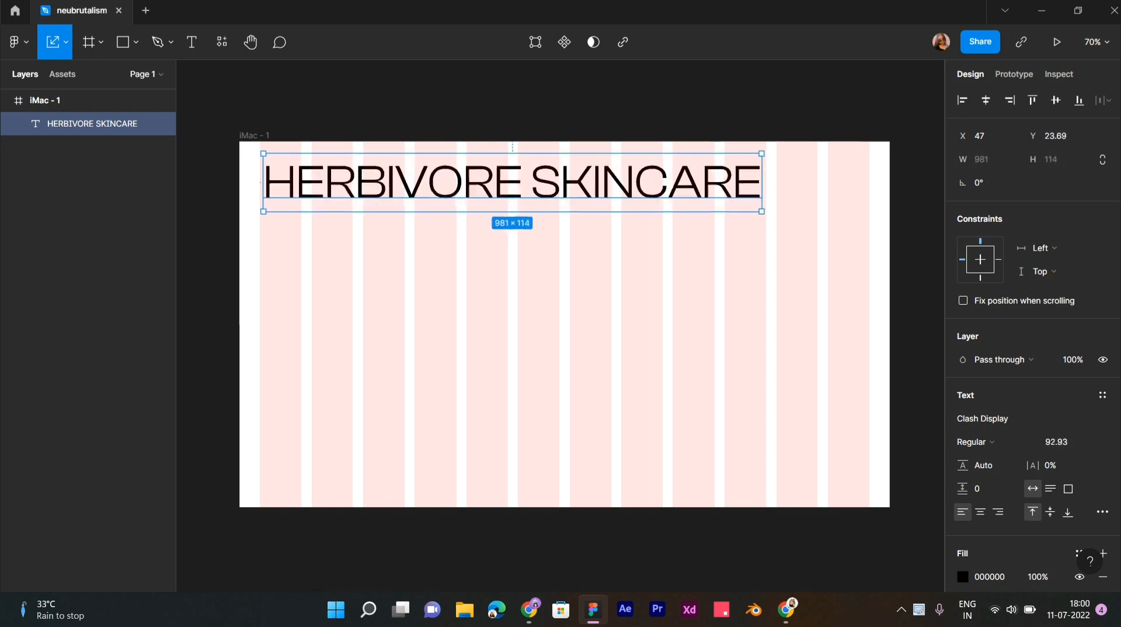
Set the HERBIVORE SKINCARE heading's font size to 90 and move it to about X 142, Y 60.
left_click_drag(701, 183, 732, 197)
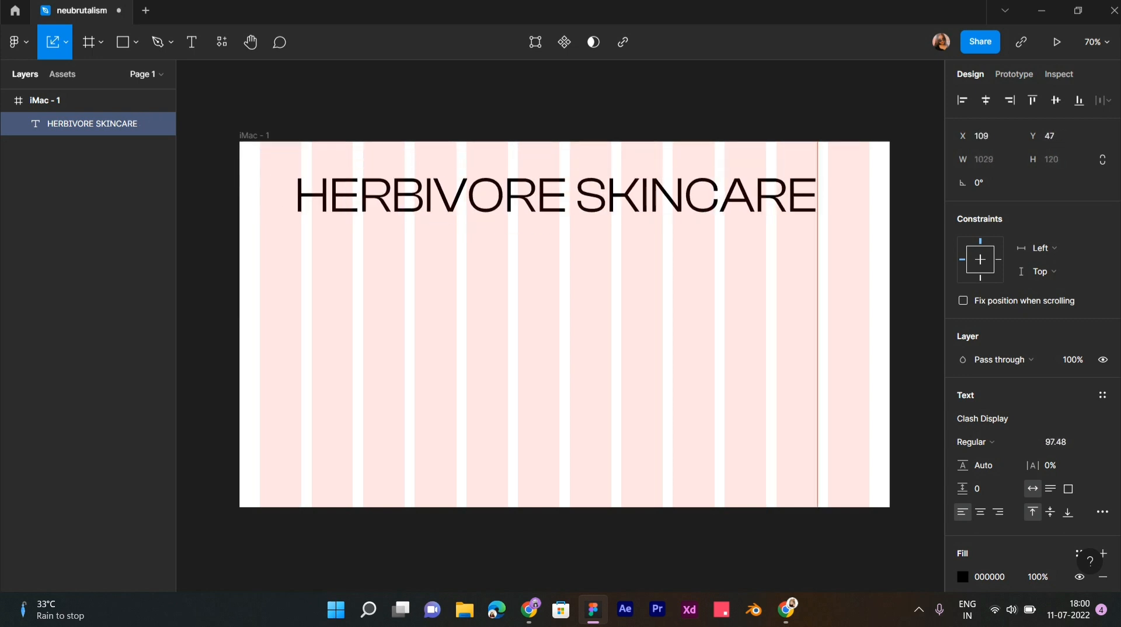
type("90")
key("Return")
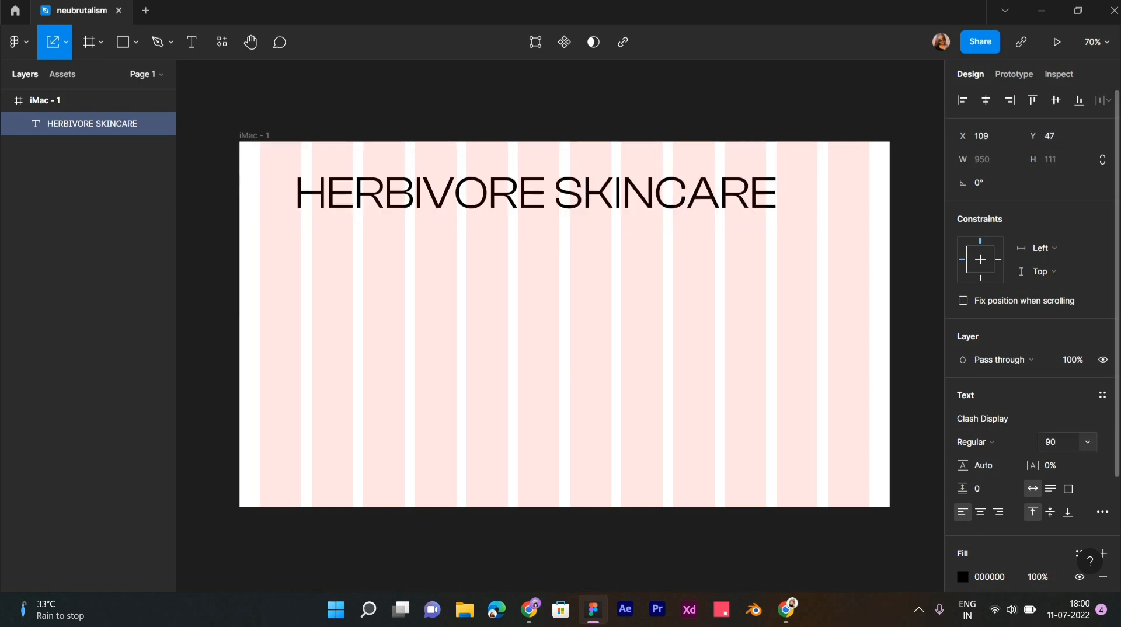
left_click_drag(732, 196, 744, 203)
Add an extra space between HERBIVORE and SKINCARE in the heading to widen the gap.
double_click(570, 201)
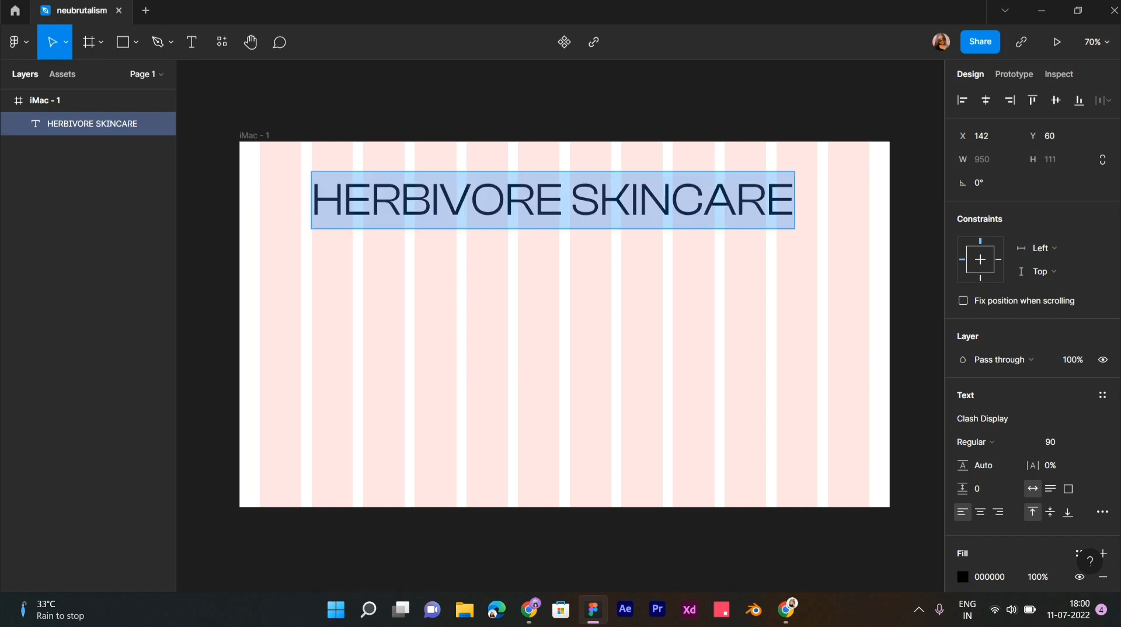
left_click(570, 201)
left_click(560, 304)
left_click(555, 199)
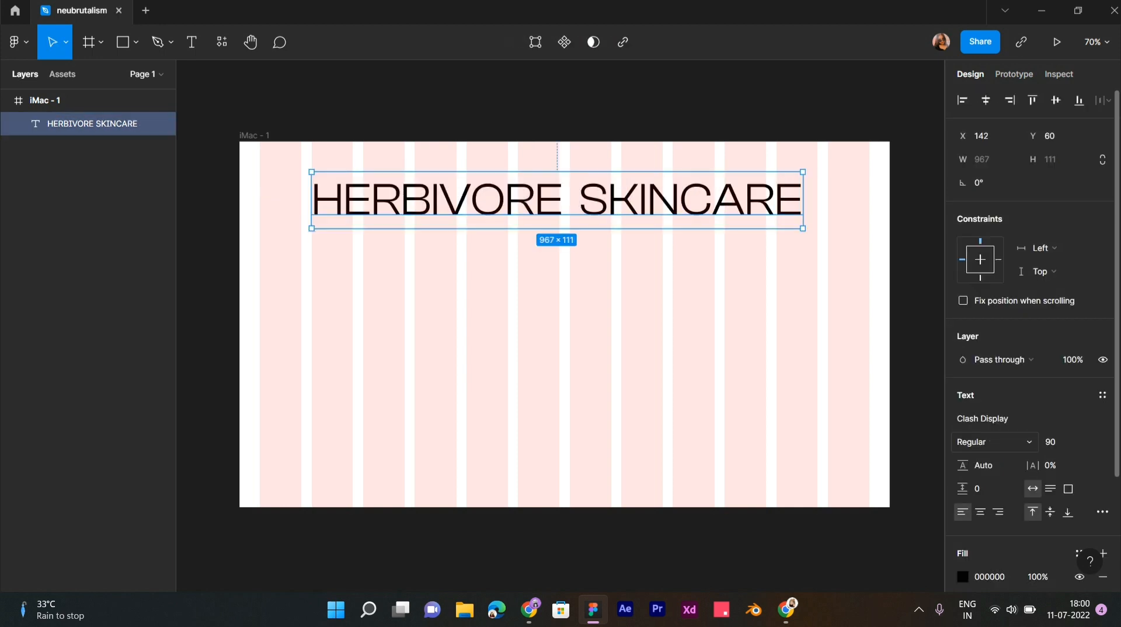
Style the heading as Semibold with 8% letter spacing, and re-centre it near the top of the frame.
left_click(972, 442)
left_click(990, 475)
left_click_drag(560, 199, 555, 194)
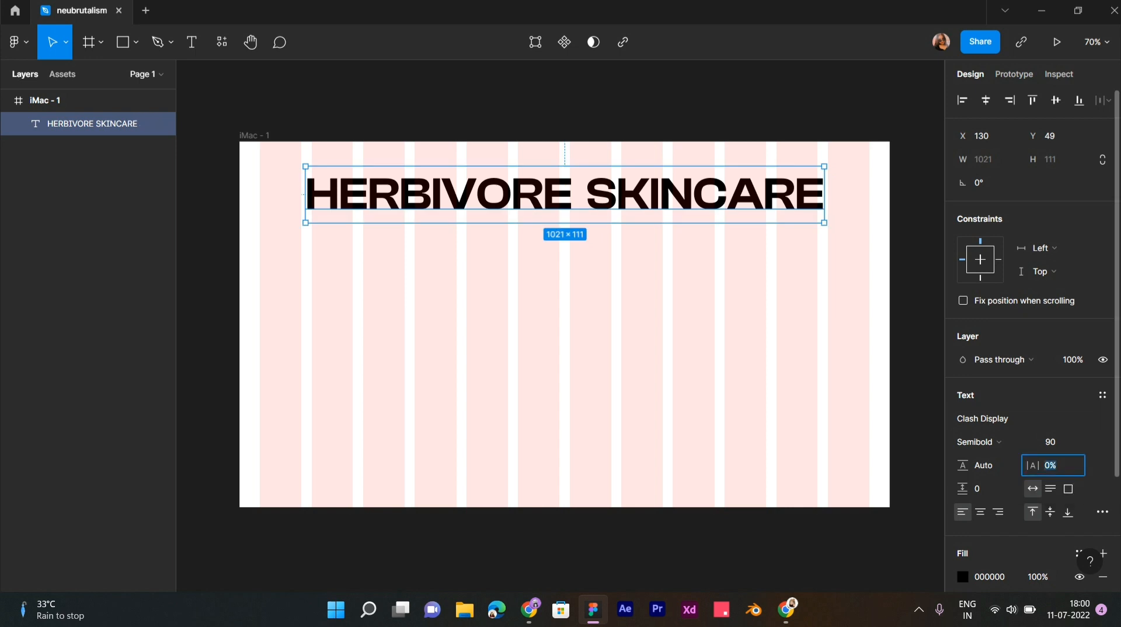
type("8")
key("Return")
left_click_drag(672, 196, 639, 193)
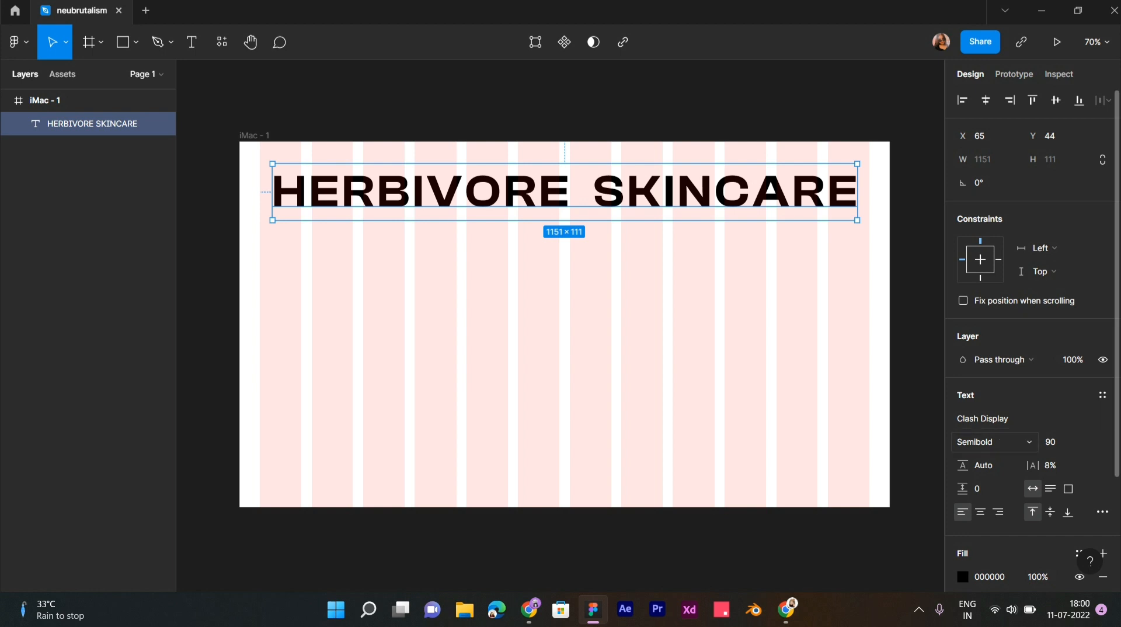
Change the heading's weight to Bold and re-centre it horizontally at about X 51, Y 50.
left_click(992, 442)
left_click(988, 457)
left_click_drag(570, 193, 564, 196)
left_click(564, 280)
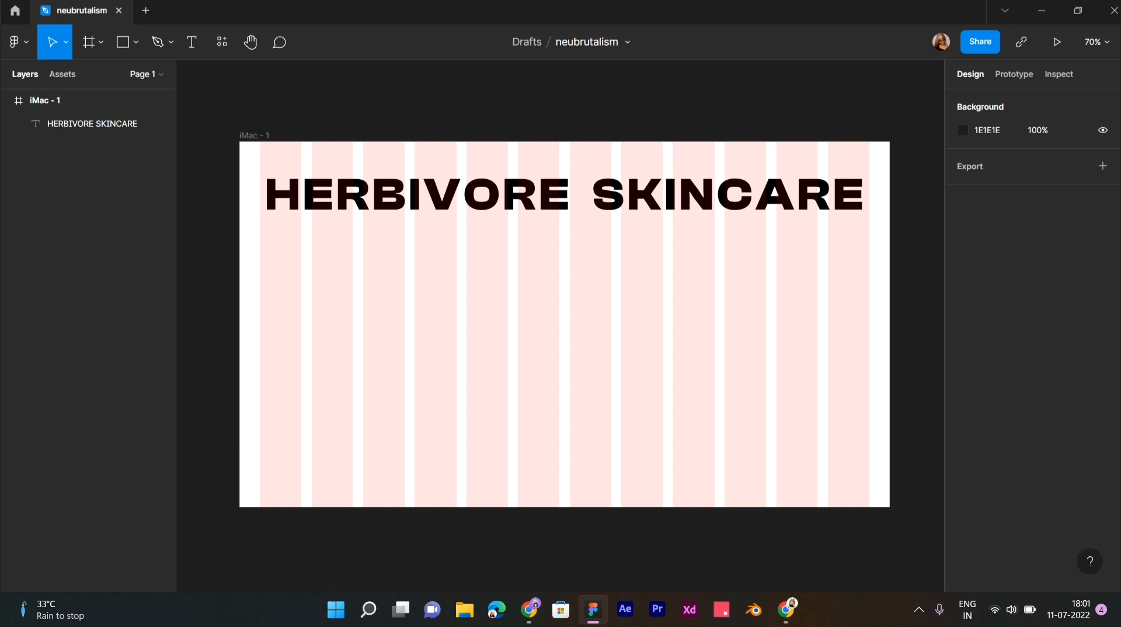
double_click(564, 196)
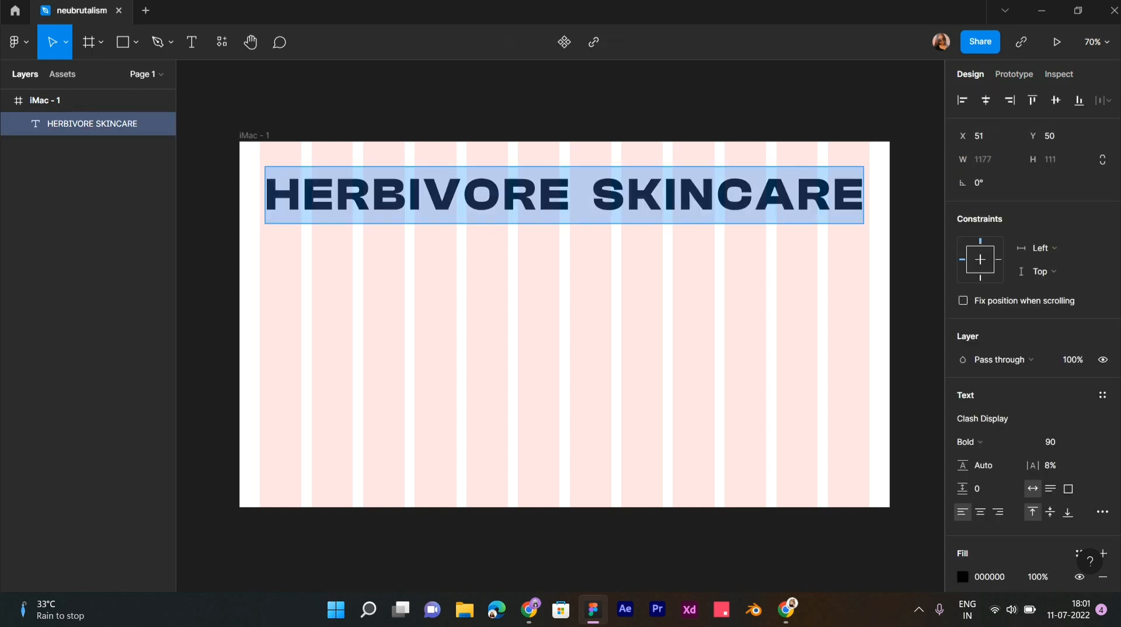
key("Escape")
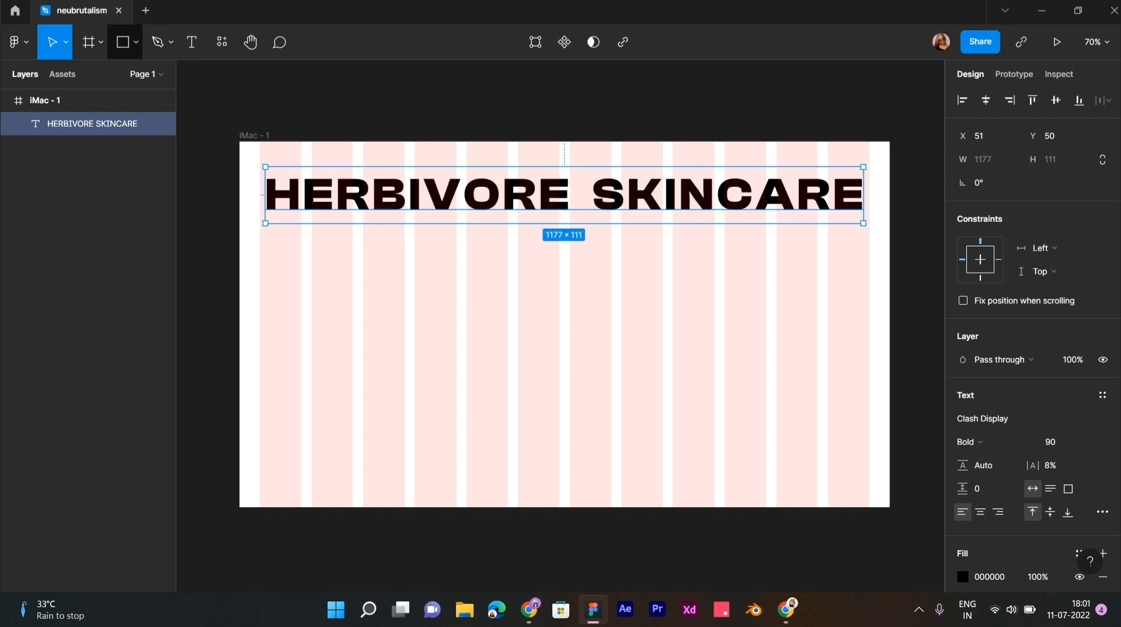
Draw a line about 1280 px long across the full width of the frame just under the heading.
left_click(135, 42)
left_click(96, 93)
mouse_move(239, 221)
left_mouse_down()
mouse_move(392, 238)
mouse_move(890, 223)
left_mouse_up()
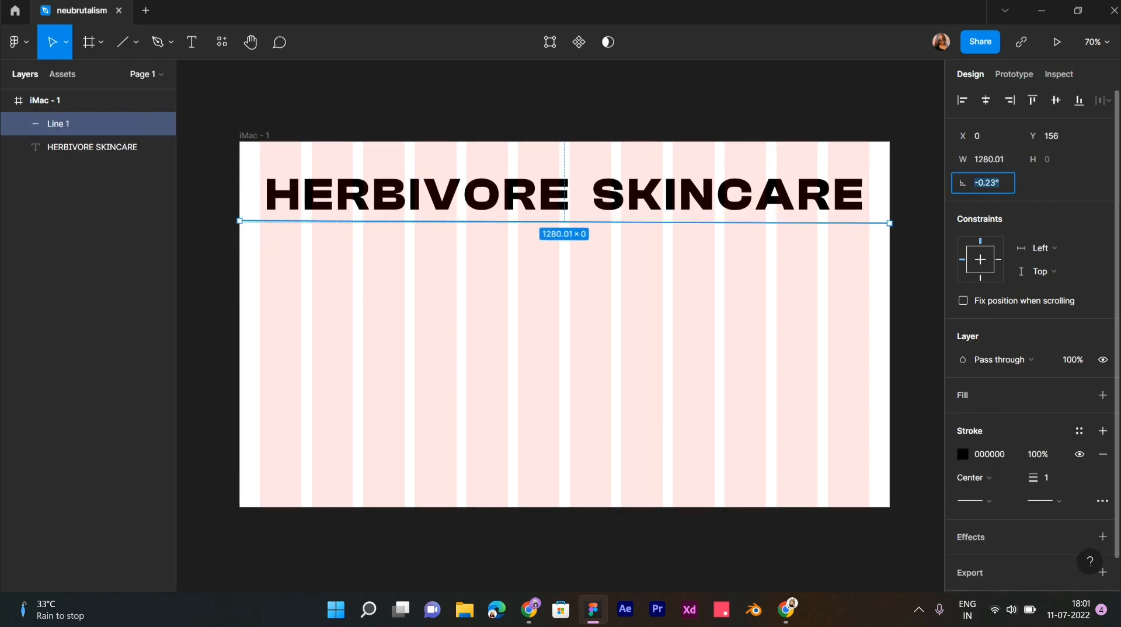
Level the line to 0° and nudge it down to about Y 177.54.
key("Down")
key("Down")
key("Down")
key("Down")
key("Down")
key("Down")
key("Down")
key("Down")
key("Down")
key("Down")
key("Down")
key("Down")
key("Down")
key("Down")
key("Down")
key("Down")
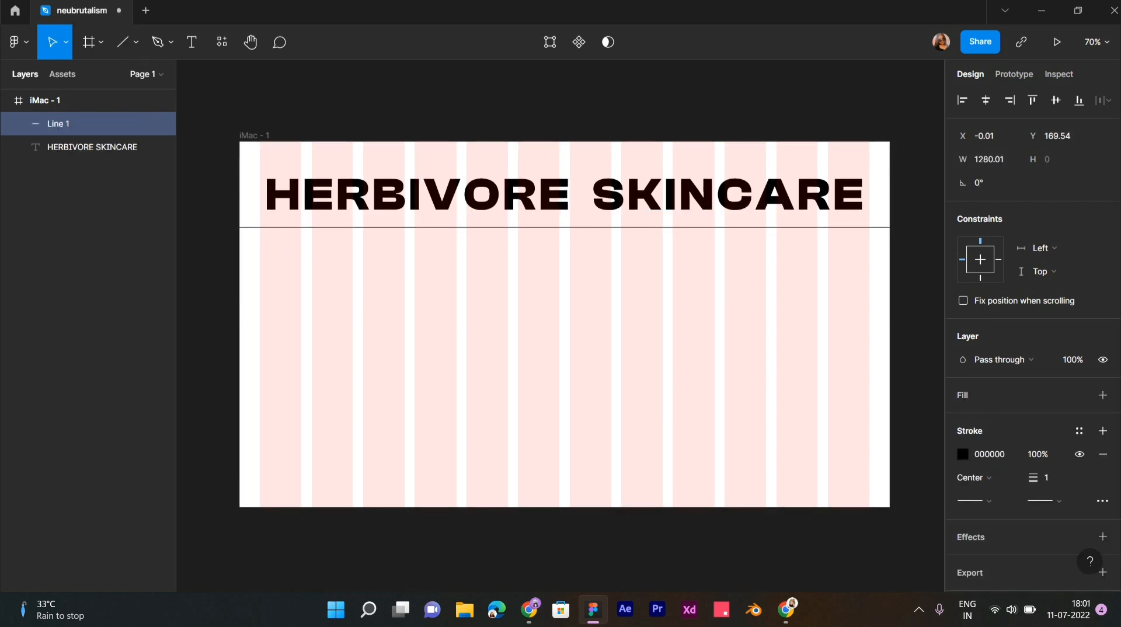
key("Down")
key("Down")
key("Down")
key("Down")
key("Down")
Nudge the heading up to X 51, Y 39 to balance its spacing above the line.
left_click(90, 147)
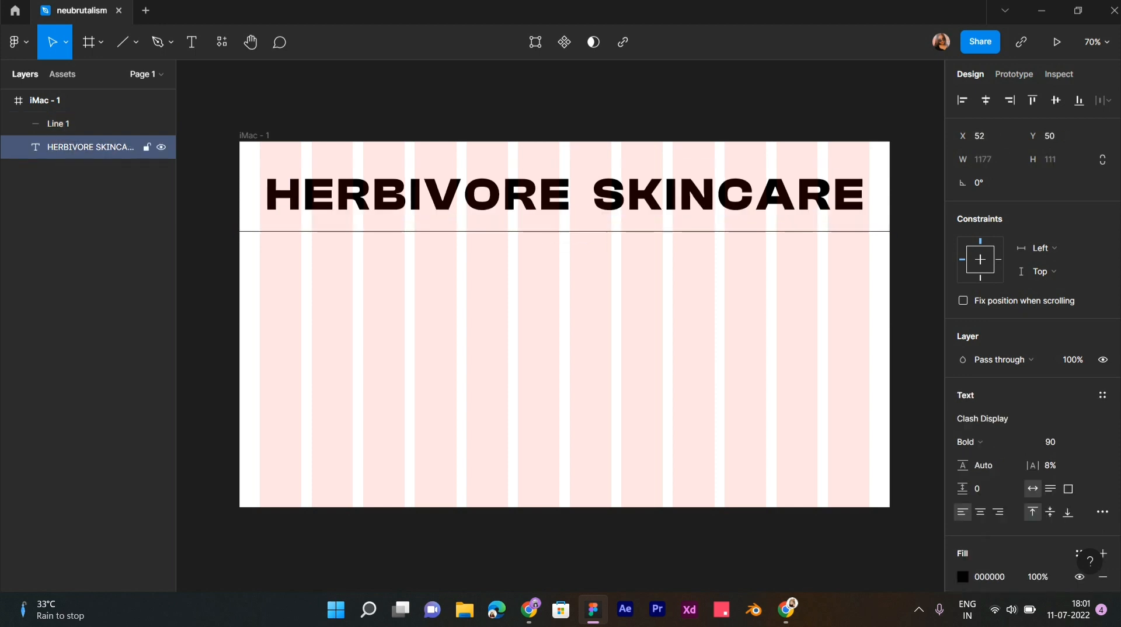
key("Up")
key("Up")
key("Up")
key("Up")
key("Up")
key("Up")
key("Up")
key("Up")
key("Up")
key("Up")
key("Up")
key("Left")
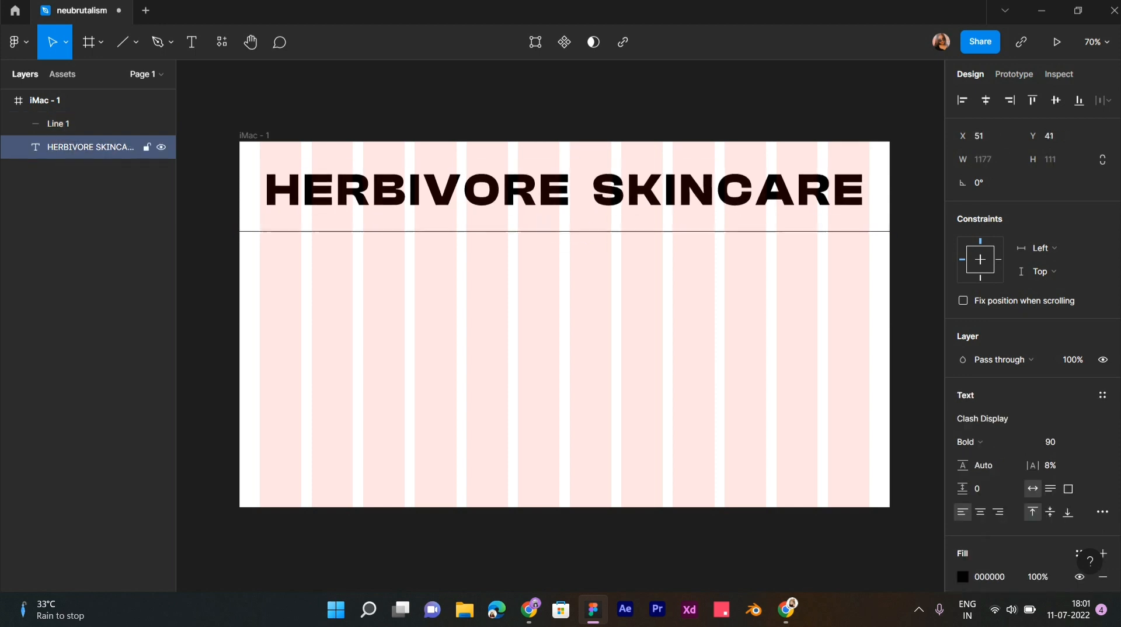
Set the horizontal line's stroke weight to 2.
left_click(59, 123)
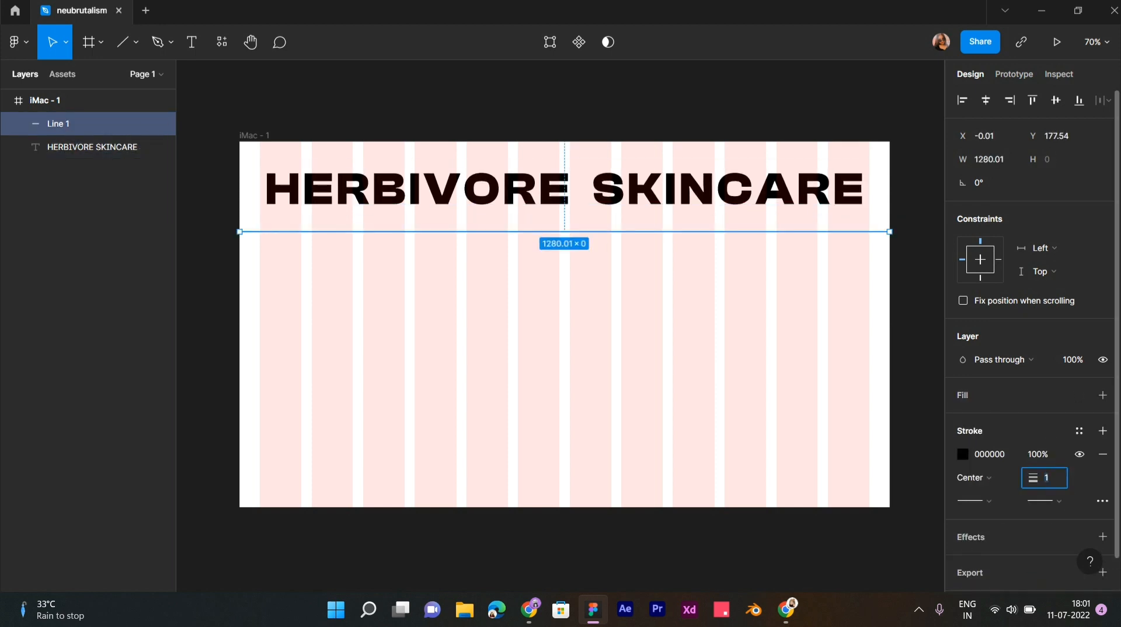
left_click(628, 388)
scroll(628, 388, "down", 3)
scroll(546, 337, "up", 2)
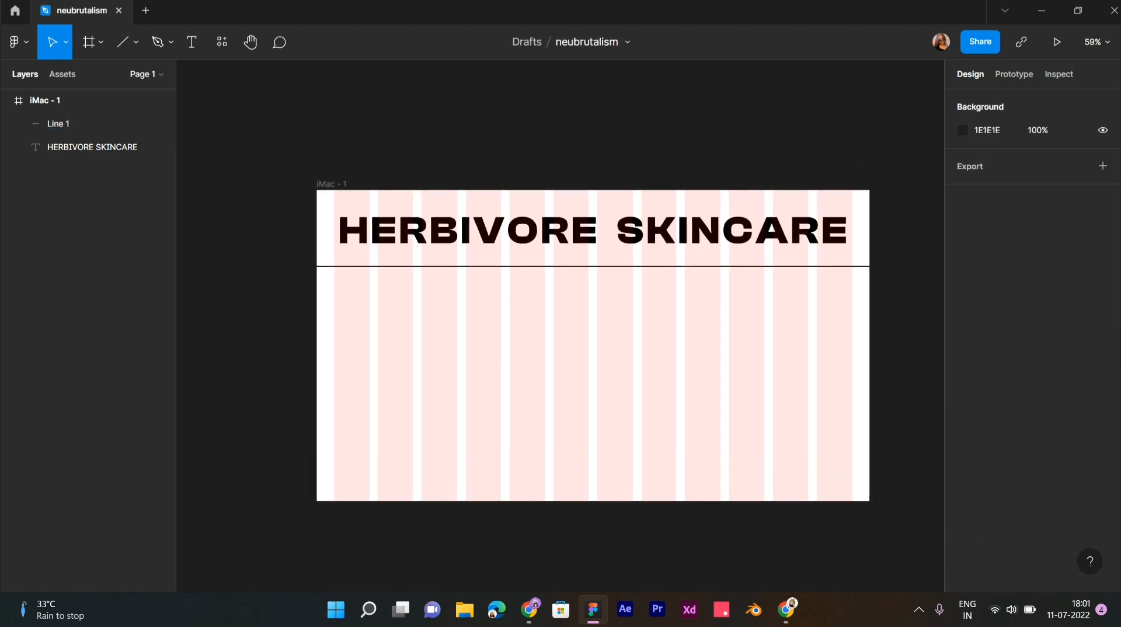
Extend the iMac - 1 frame downward to a height of about 810.
left_click(332, 184)
left_click_drag(592, 501, 593, 540)
scroll(593, 541, "down", 2)
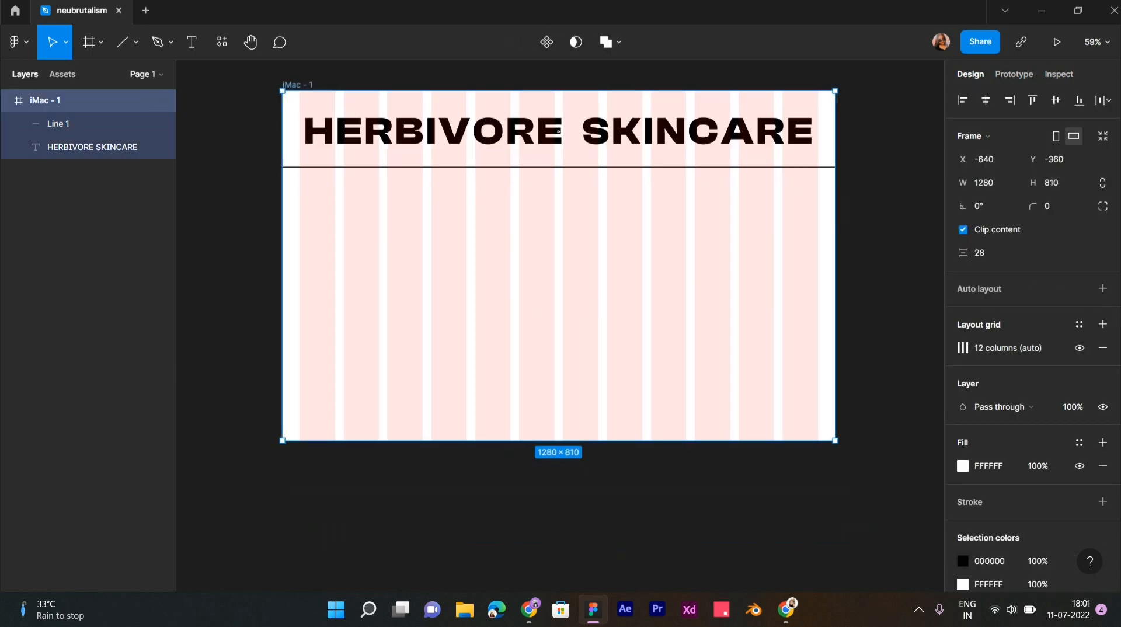
scroll(593, 540, "up", 1)
Set the horizontal line's stroke weight to 4 and nudge it up to about Y 176.54.
left_click(561, 162)
left_click(562, 198)
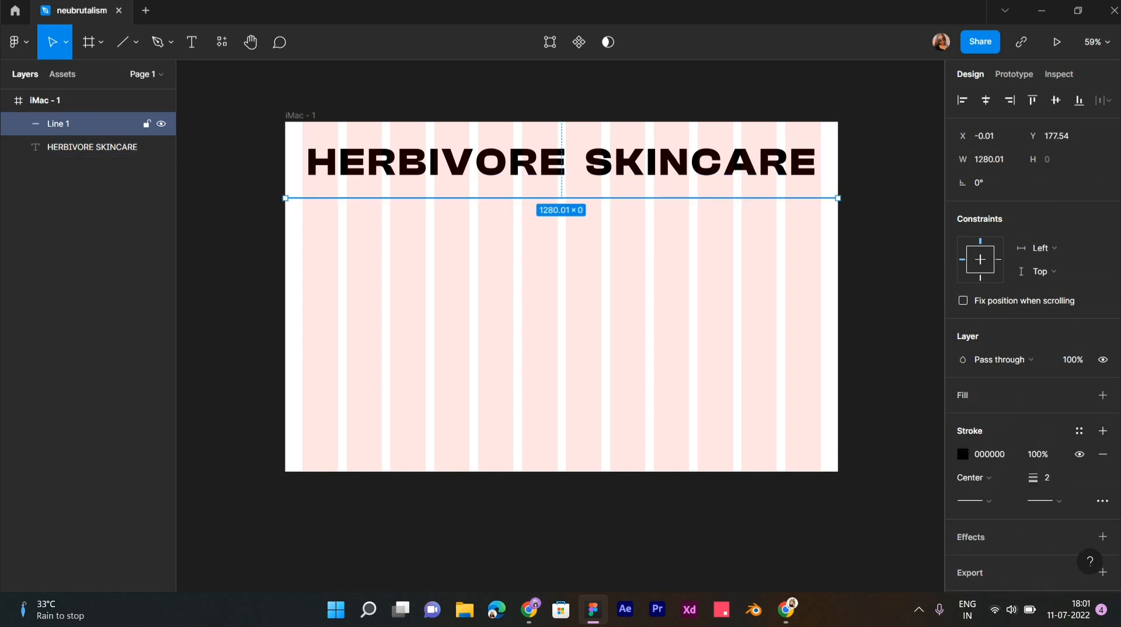
type("4")
key("Return")
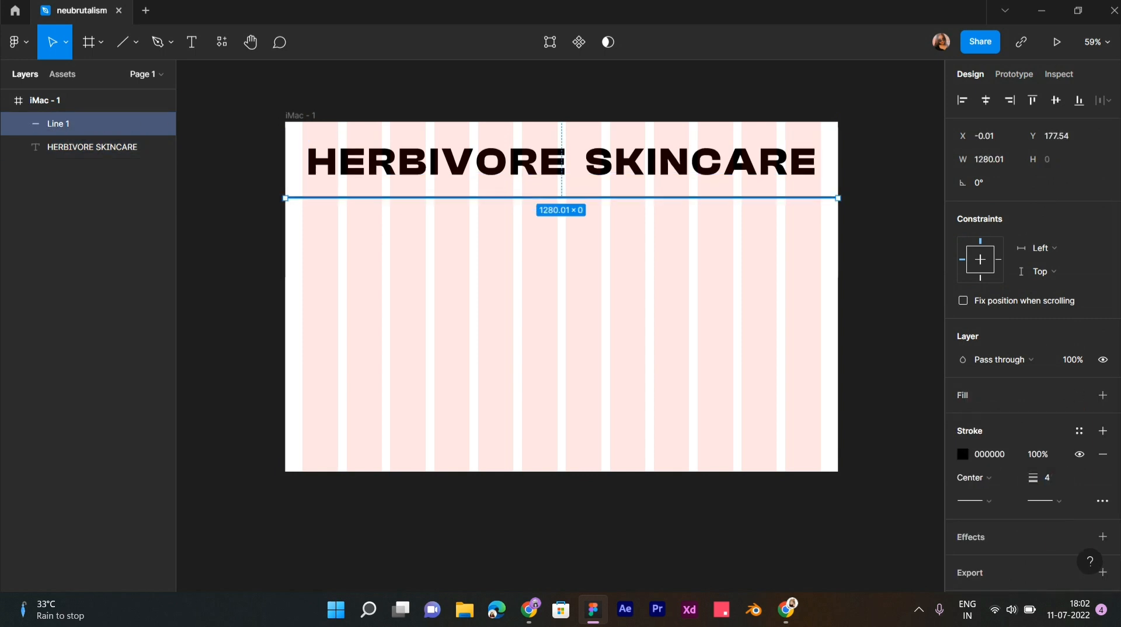
key("Up")
key("Up")
Change the heading's fill colour to 101010.
left_click(92, 147)
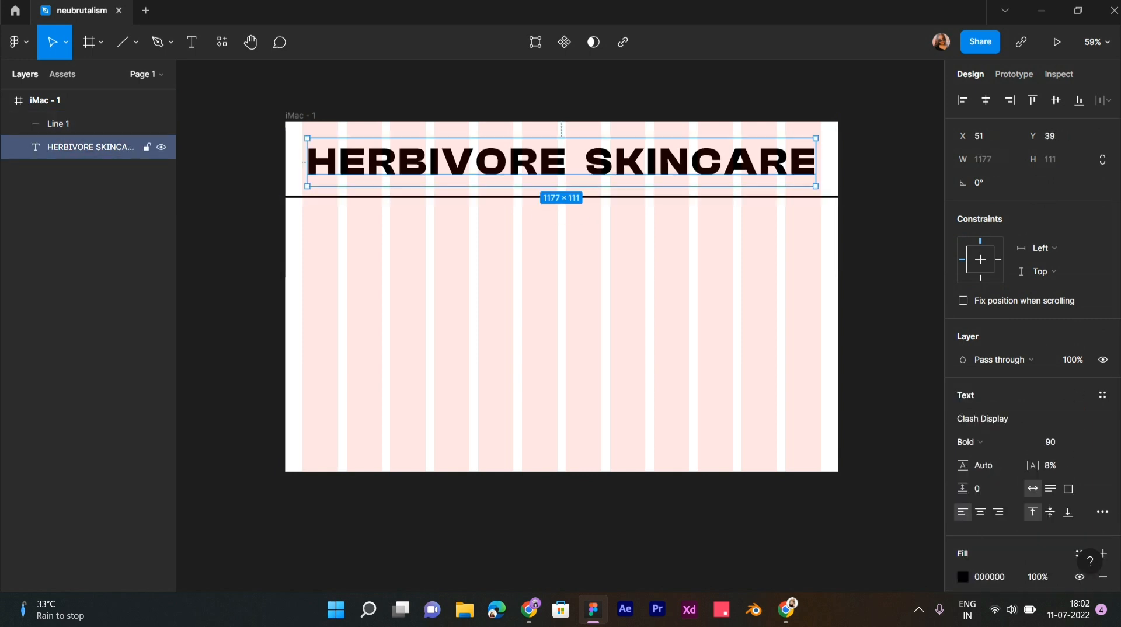
left_click(963, 577)
type("101010")
key("Return")
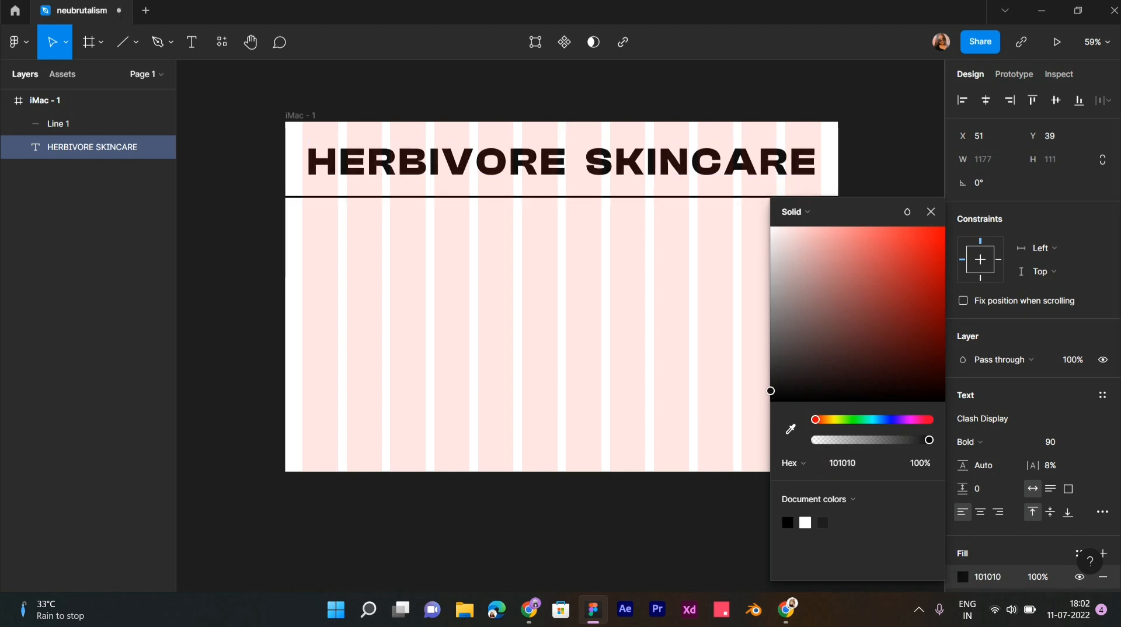
Recolour the horizontal line's stroke with a dark colour sampled from the canvas.
left_click(87, 123)
left_click(963, 455)
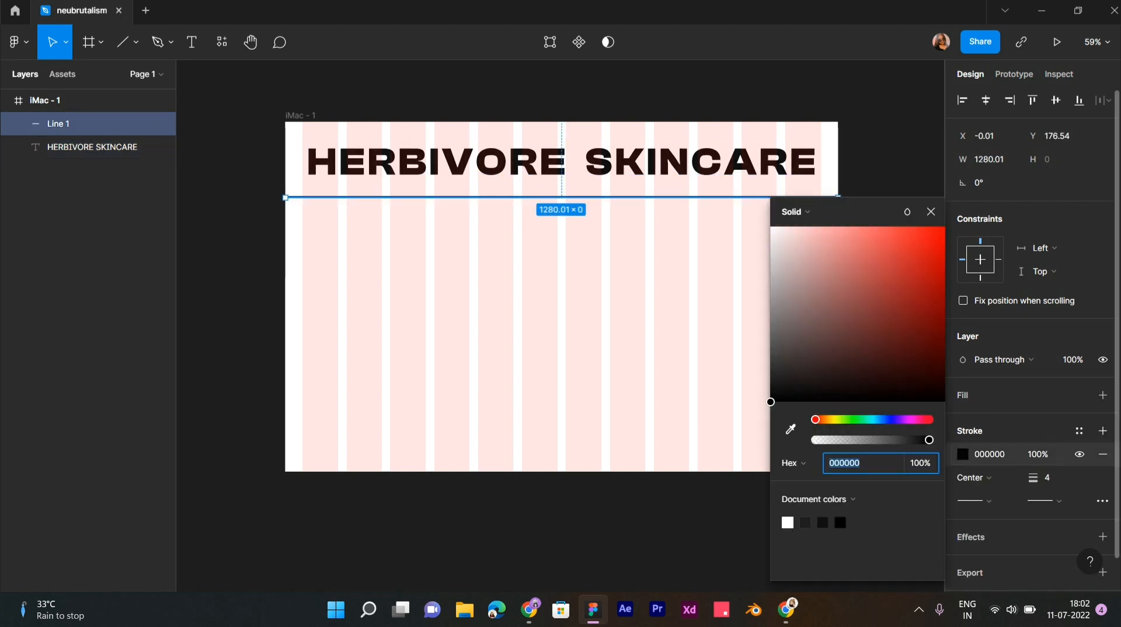
left_click(791, 430)
left_click(875, 131)
key("Escape")
key("Escape")
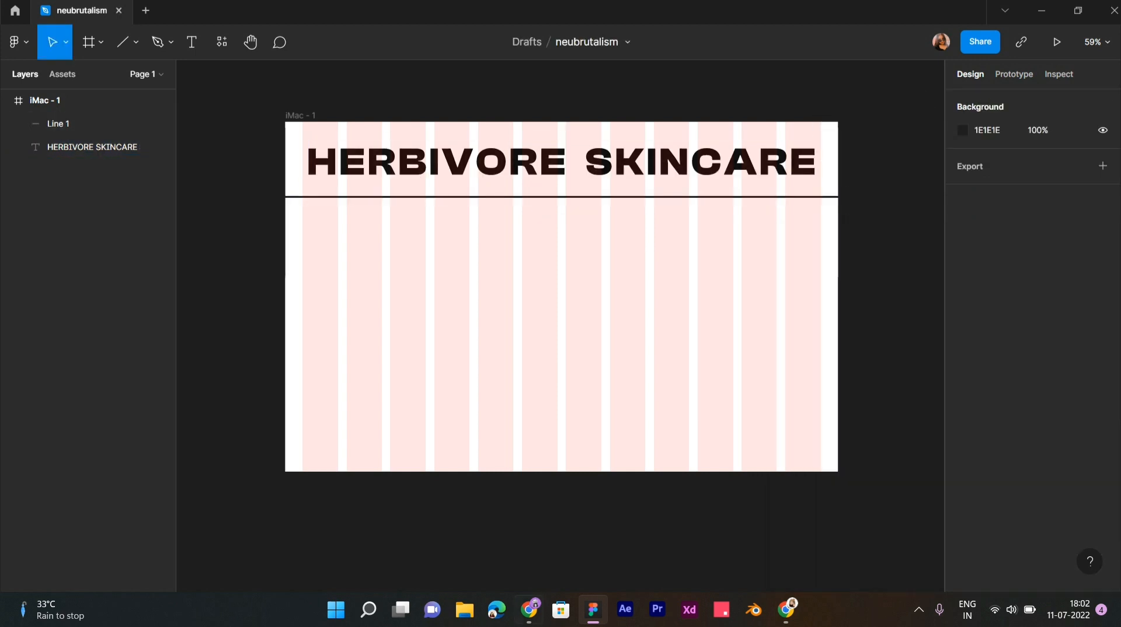
Copy the Blue Tansy jar photo from the Google Images results in Chrome and paste it into the Figma design.
left_click(529, 609)
right_click(855, 285)
left_click(905, 474)
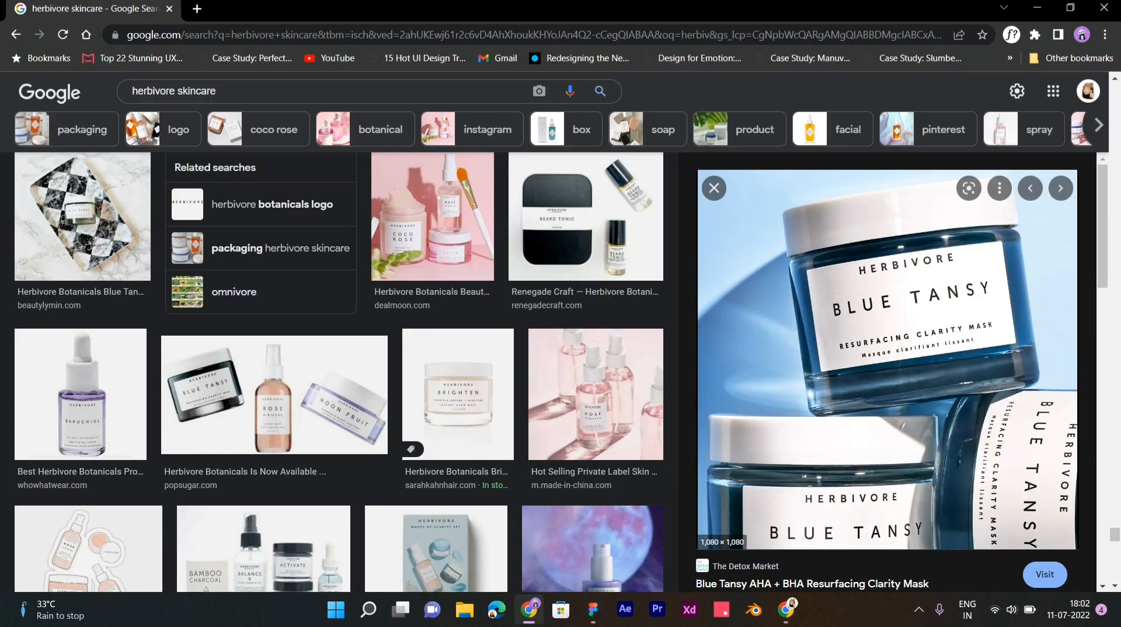
left_click(593, 609)
key("ctrl+v")
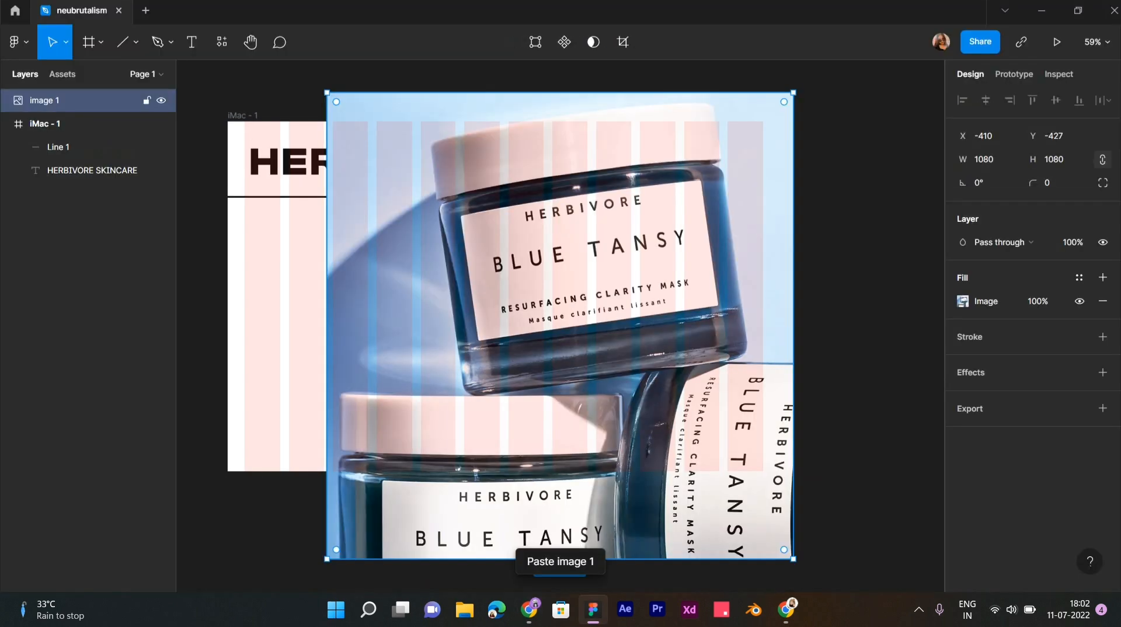
Scale the pasted product image down to about 472 × 472 and park it beside the frame, clear of the layout.
left_click_drag(738, 505, 548, 315)
left_click_drag(490, 257, 904, 384)
left_click(576, 332)
scroll(576, 332, "up", 2)
Draw a vertical line about 630 px long with stroke weight 2 from the horizontal divider, between the fifth and sixth columns.
key("l")
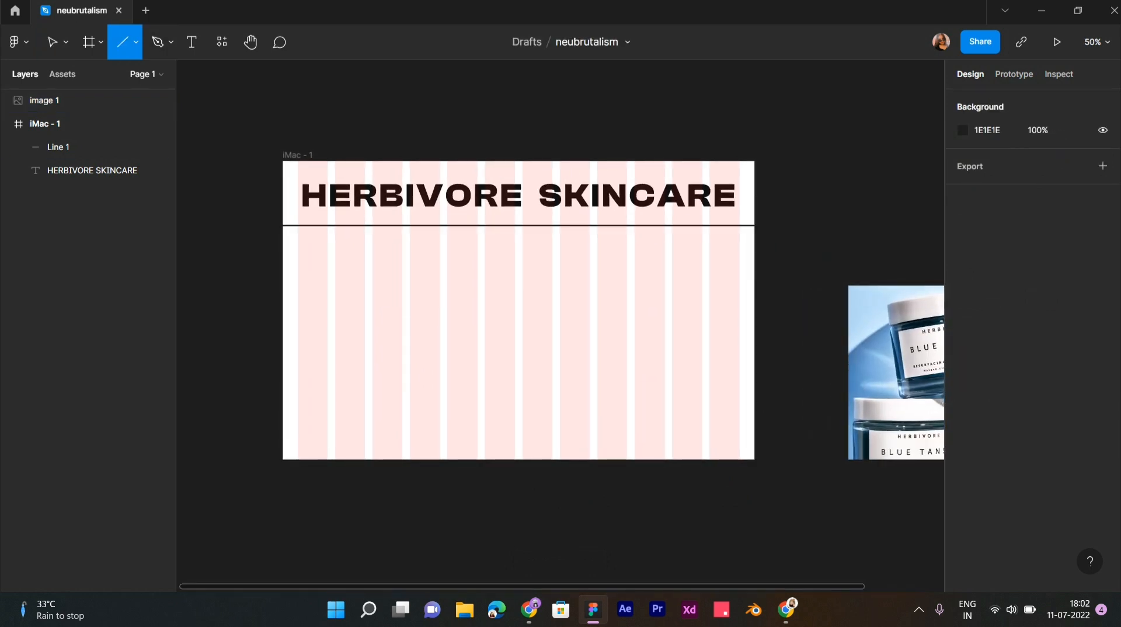
mouse_move(478, 224)
left_mouse_down()
mouse_move(468, 401)
mouse_move(478, 457)
left_mouse_up()
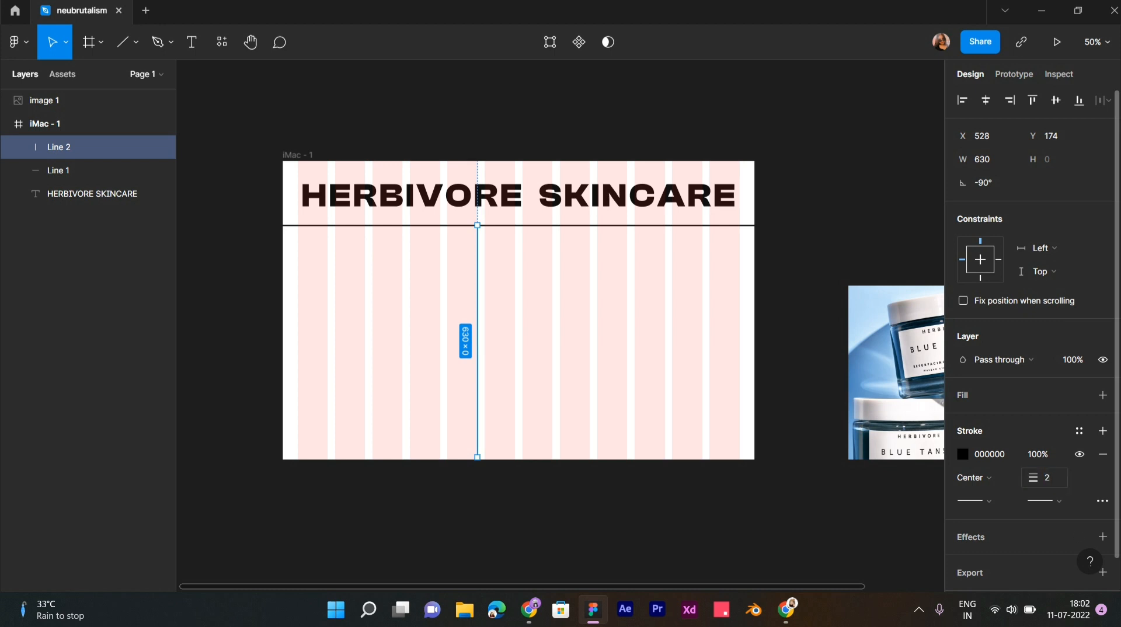
key("Escape")
Extend the vertical line to the frame's bottom edge, about 636 px long, keeping its rotation at -90°.
left_click(477, 442)
scroll(477, 441, "up", 5)
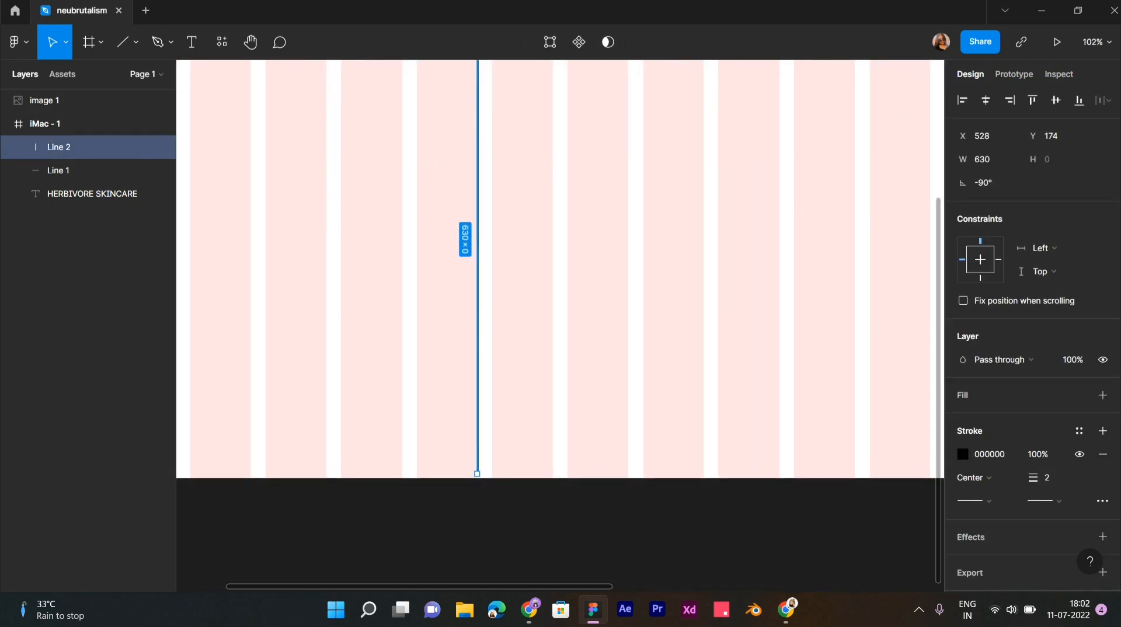
left_click_drag(478, 475, 478, 478)
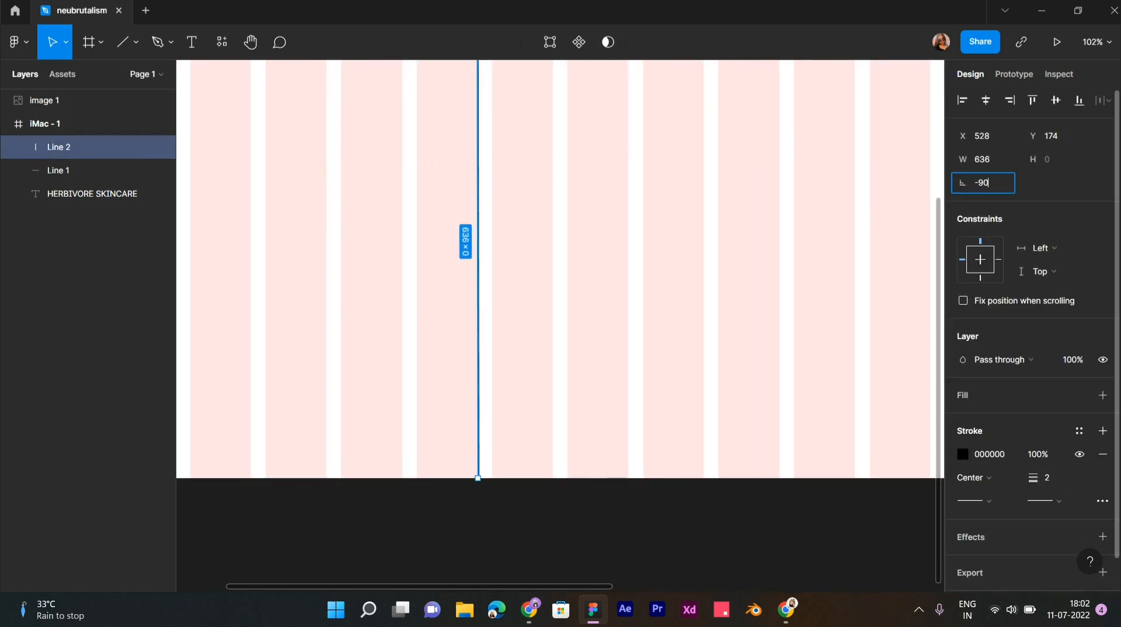
key("Escape")
scroll(752, 405, "down", 5)
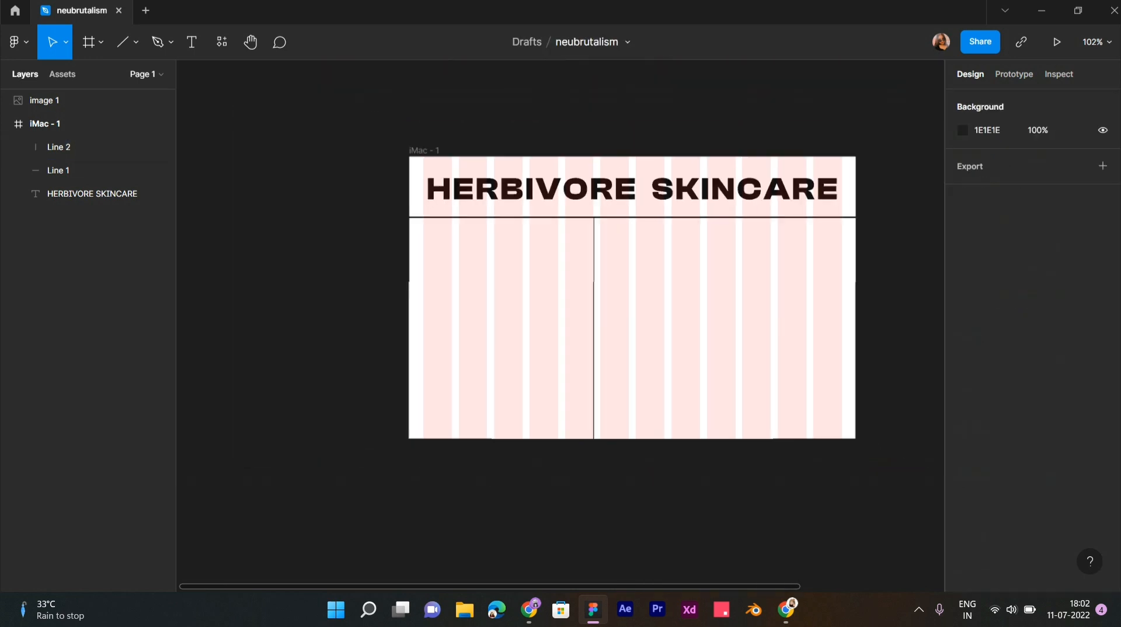
Increase the vertical line's stroke weight to match the horizontal divider.
left_click(87, 147)
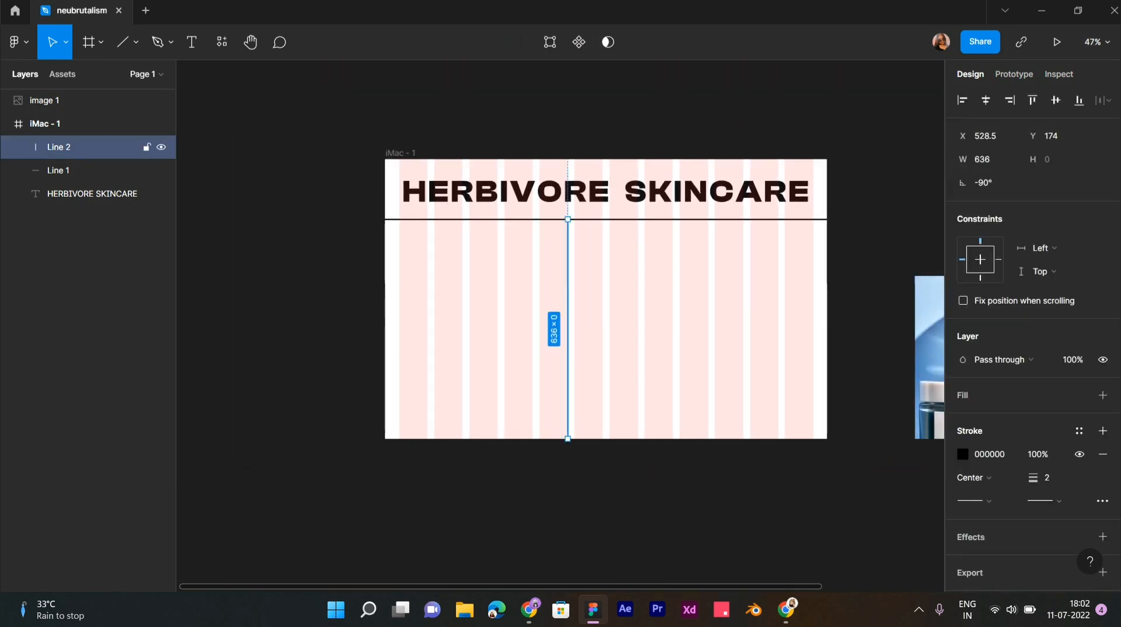
key("Return")
key("Escape")
scroll(589, 374, "right", 1)
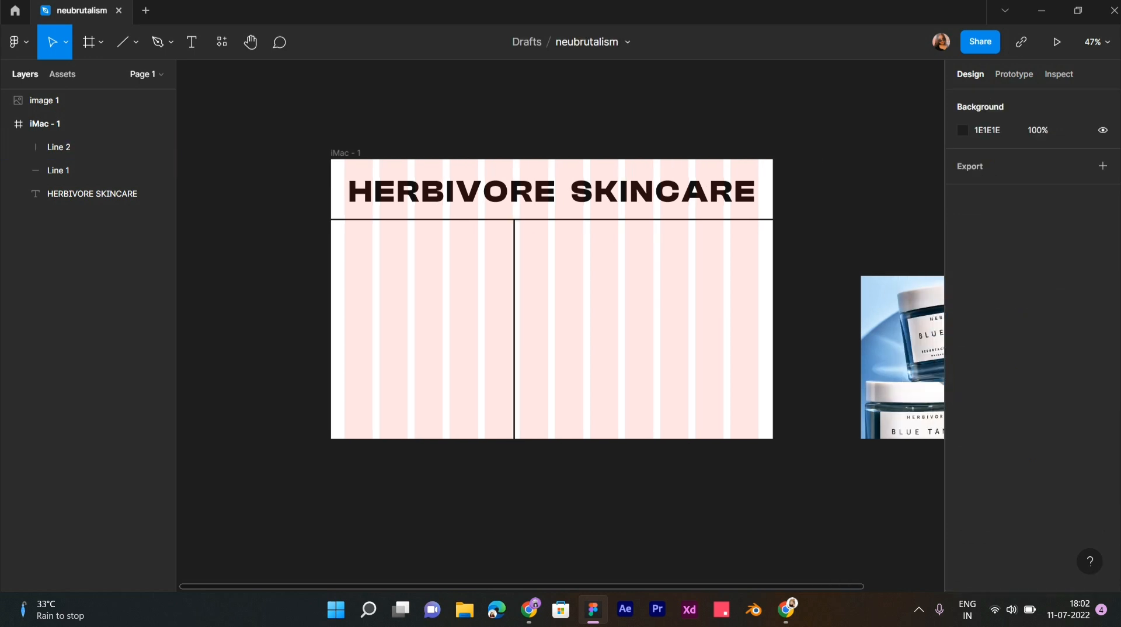
left_click(903, 368)
scroll(590, 376, "up", 2)
scroll(590, 375, "down", 2)
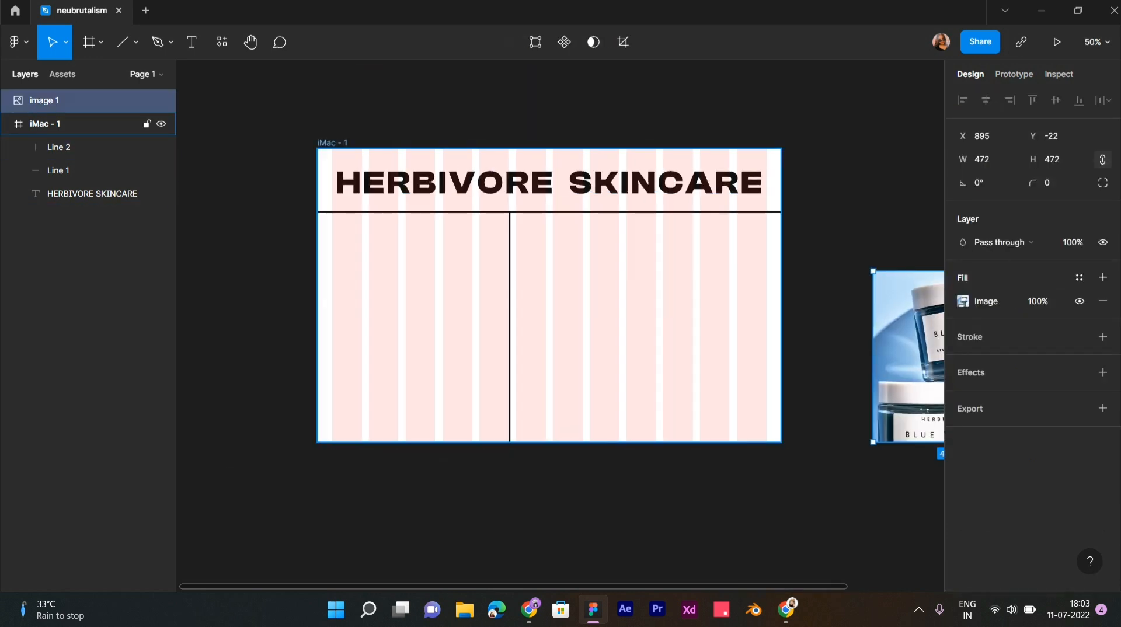
left_click(590, 351)
Switch the heading's font to Clash Grotesk.
left_click(549, 183)
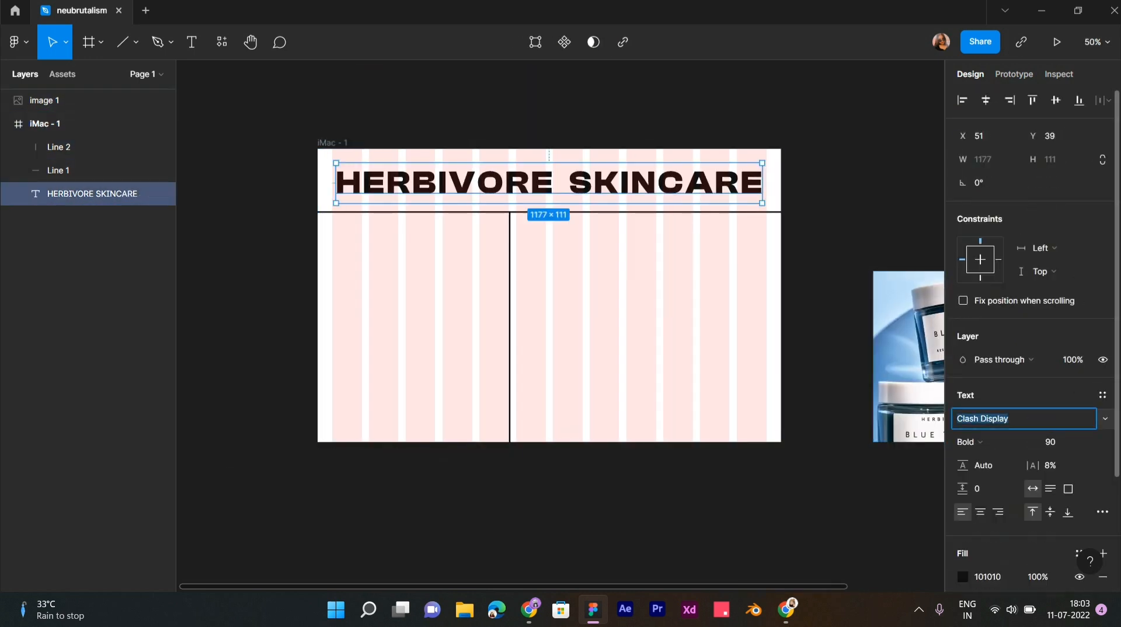
key("Down")
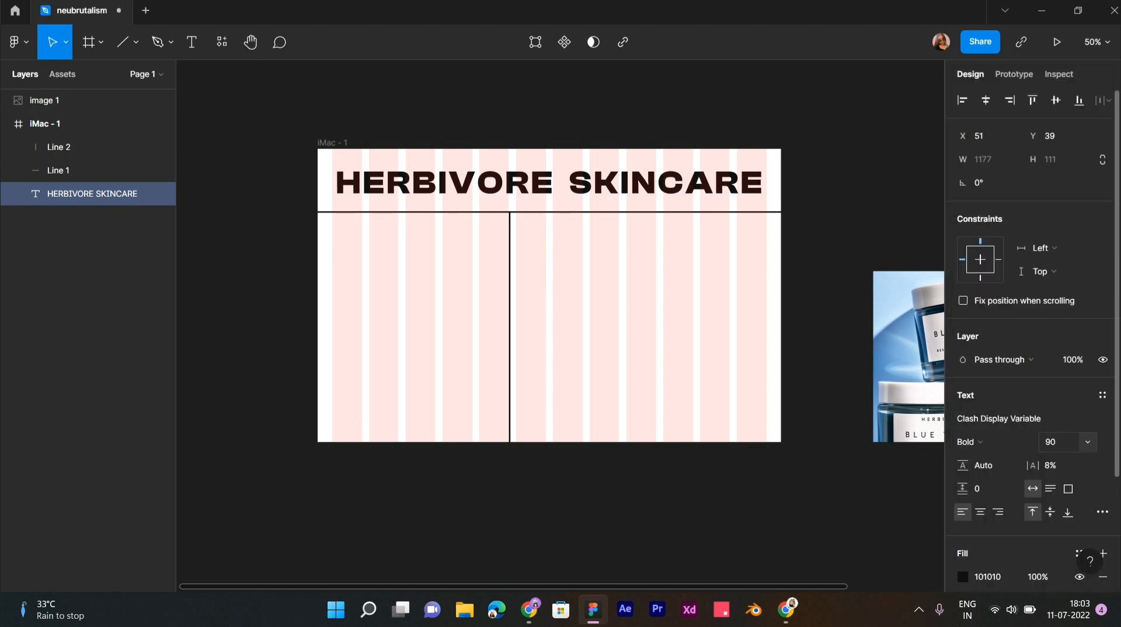
key("Down")
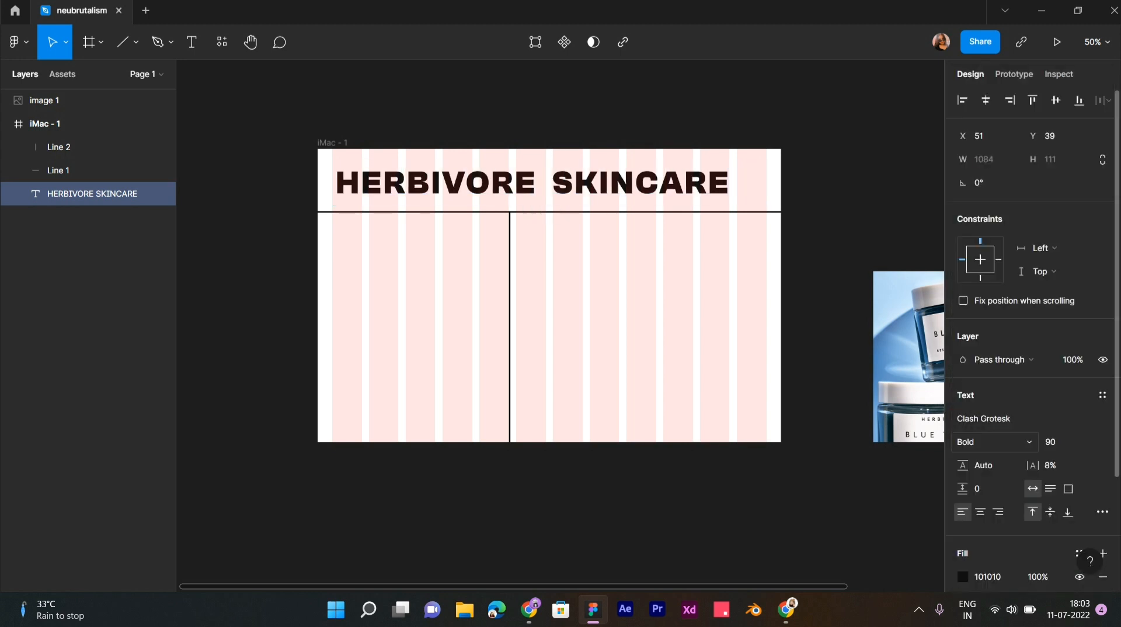
Switch the heading's font to Bruney.
key("Up")
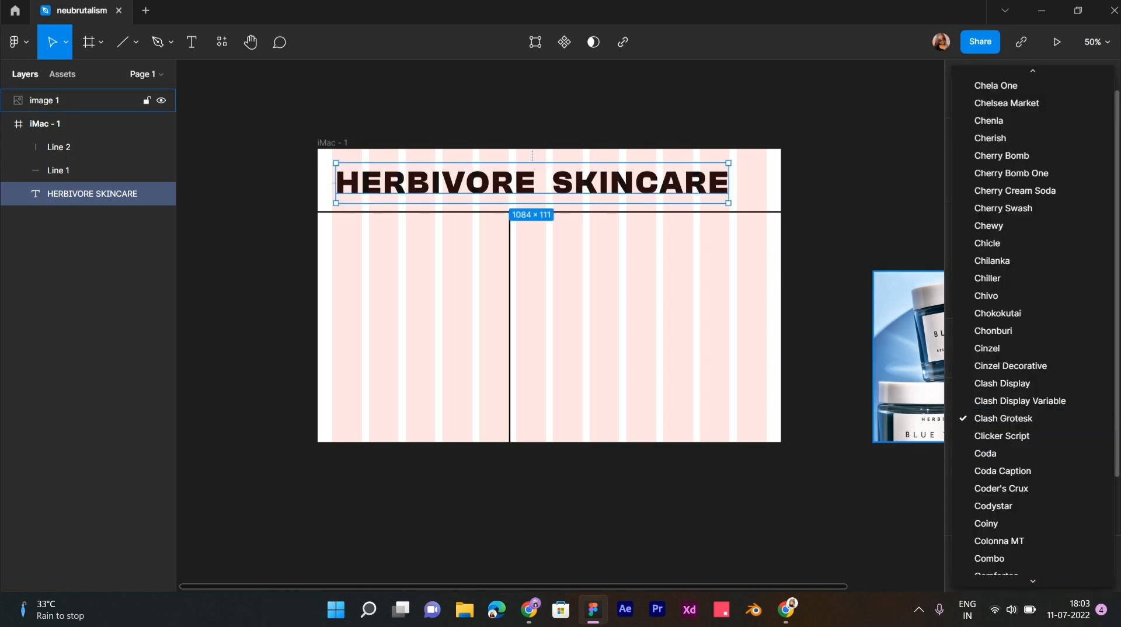
left_click(1019, 419)
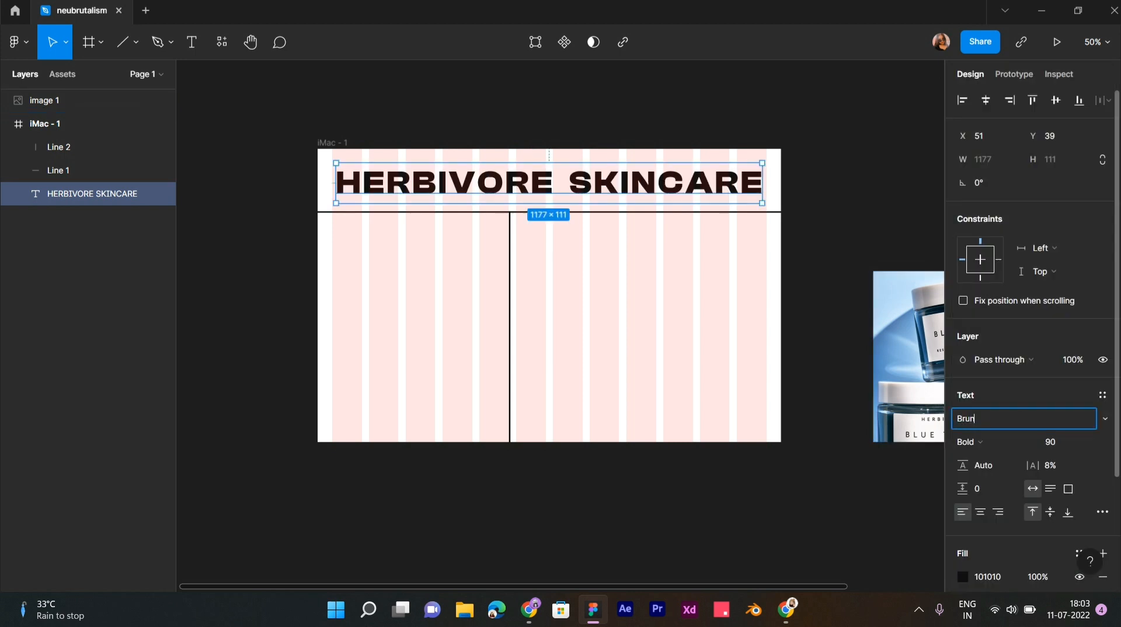
type("Brun")
key("Return")
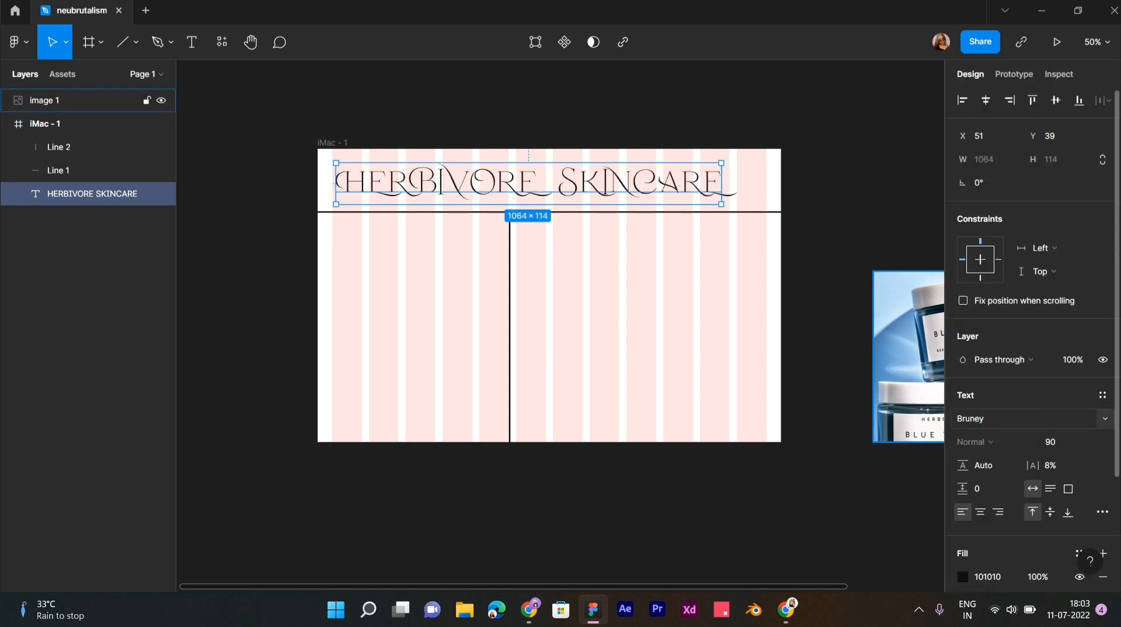
Undo the heading's font changes back to Clash Display.
key("ctrl+z")
key("ctrl+z")
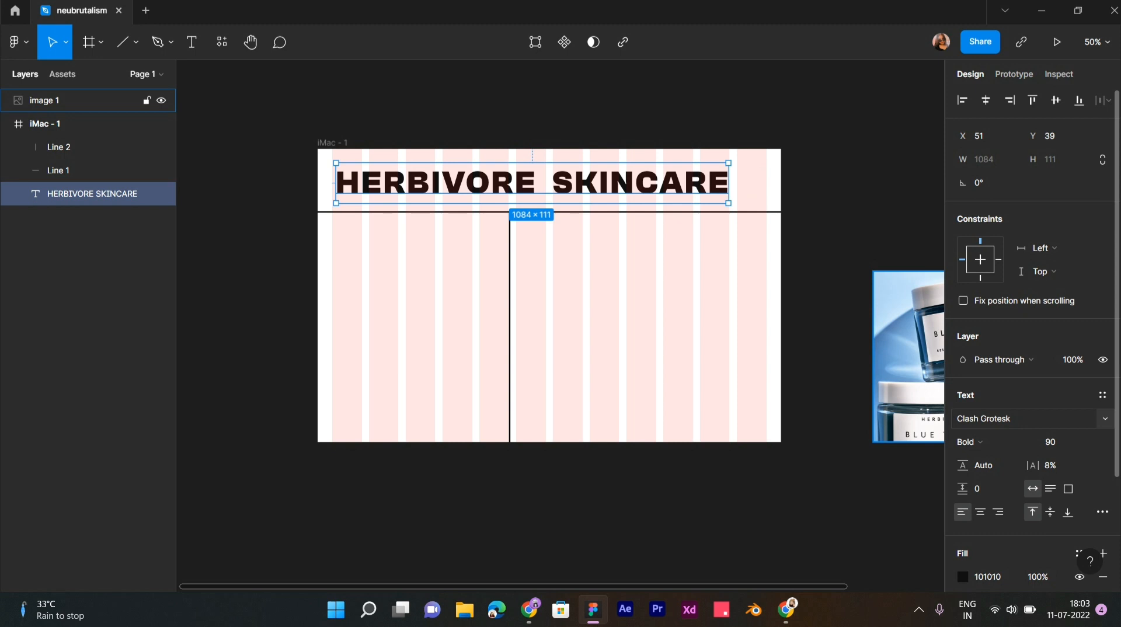
key("ctrl+z")
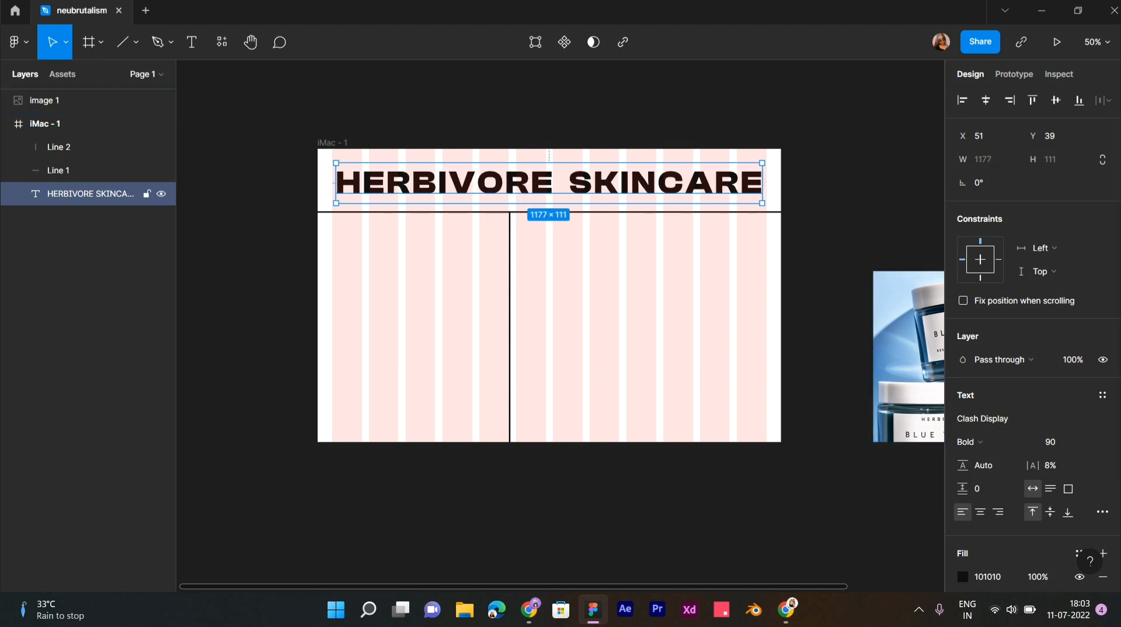
Widen the frame to about 1324 px and extend the horizontal divider to its new right edge, keeping the line's rotation at 0°.
left_click(73, 124)
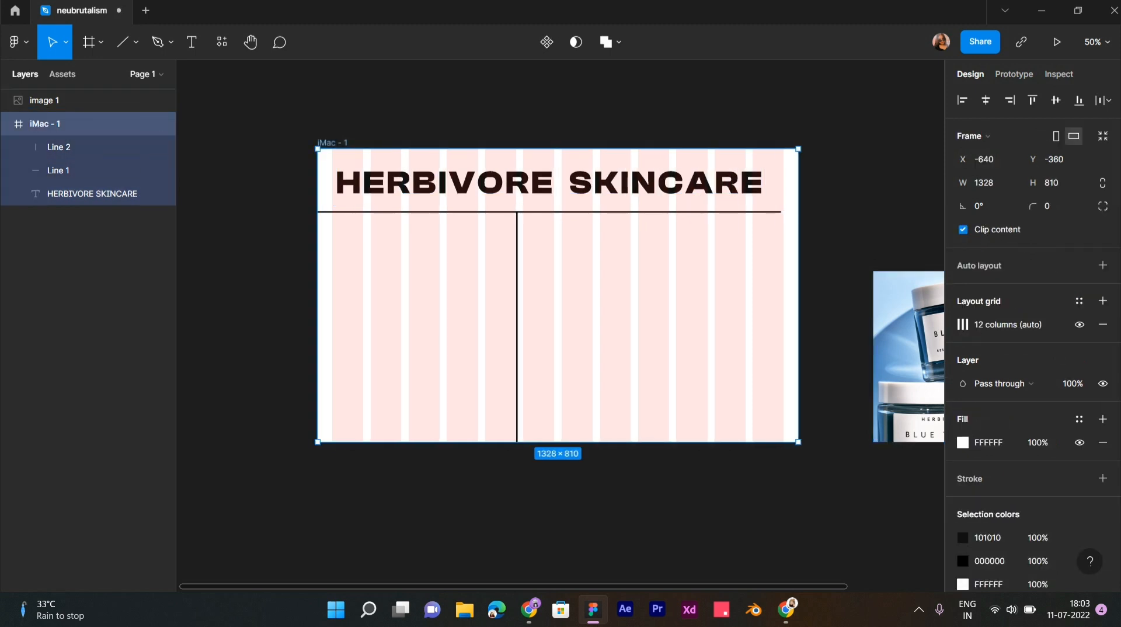
left_click(59, 169)
key("shift+2")
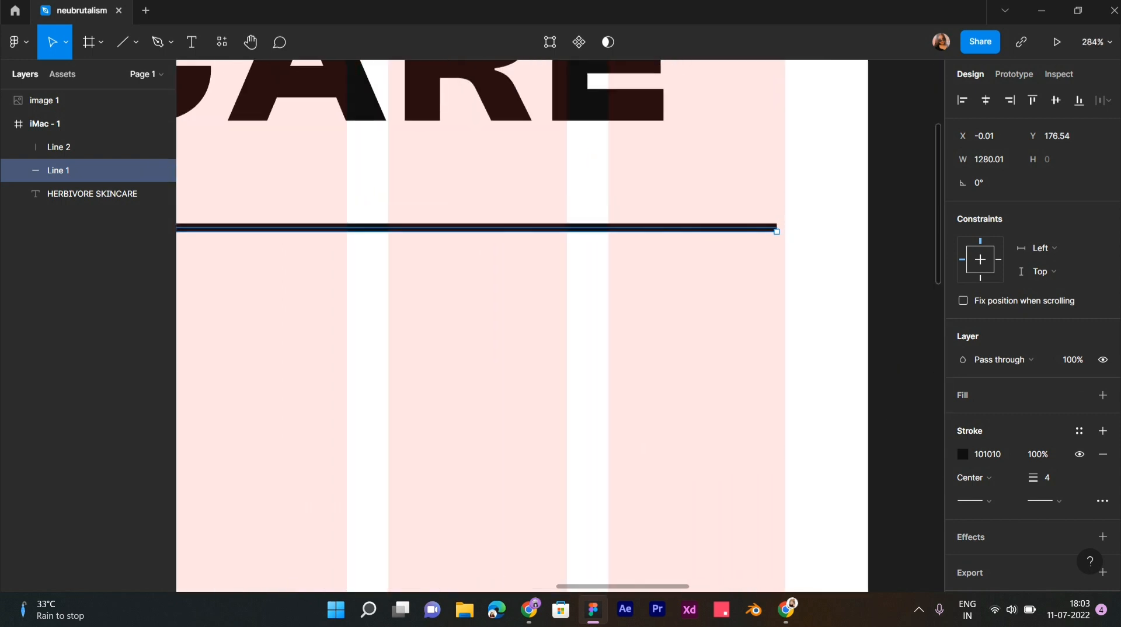
left_click_drag(777, 232, 840, 233)
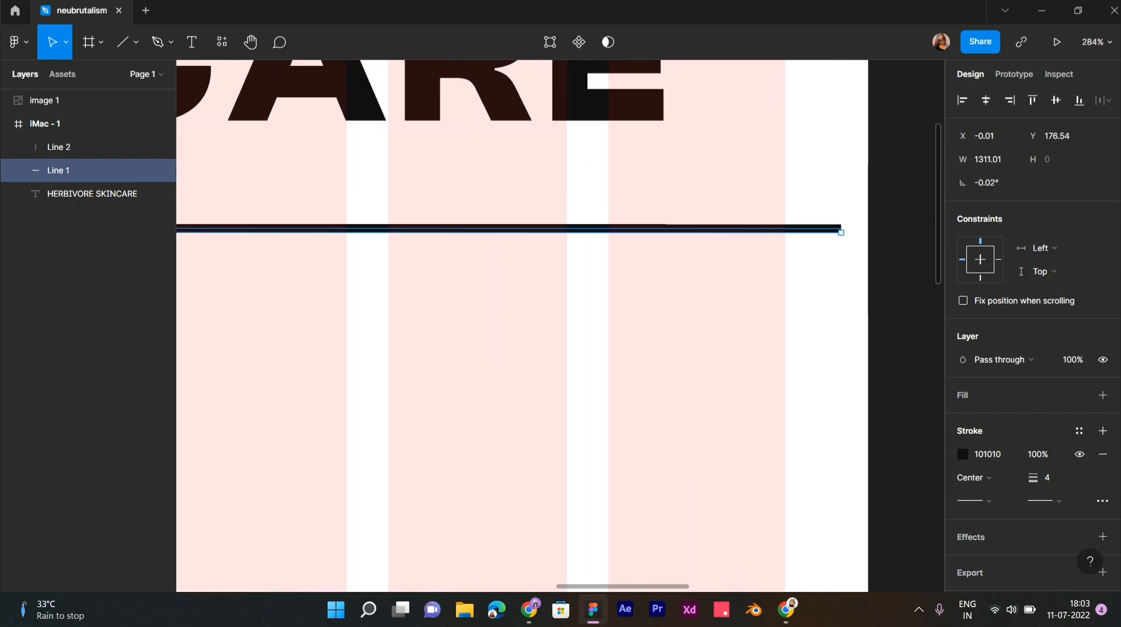
left_click(987, 183)
type("0")
key("Return")
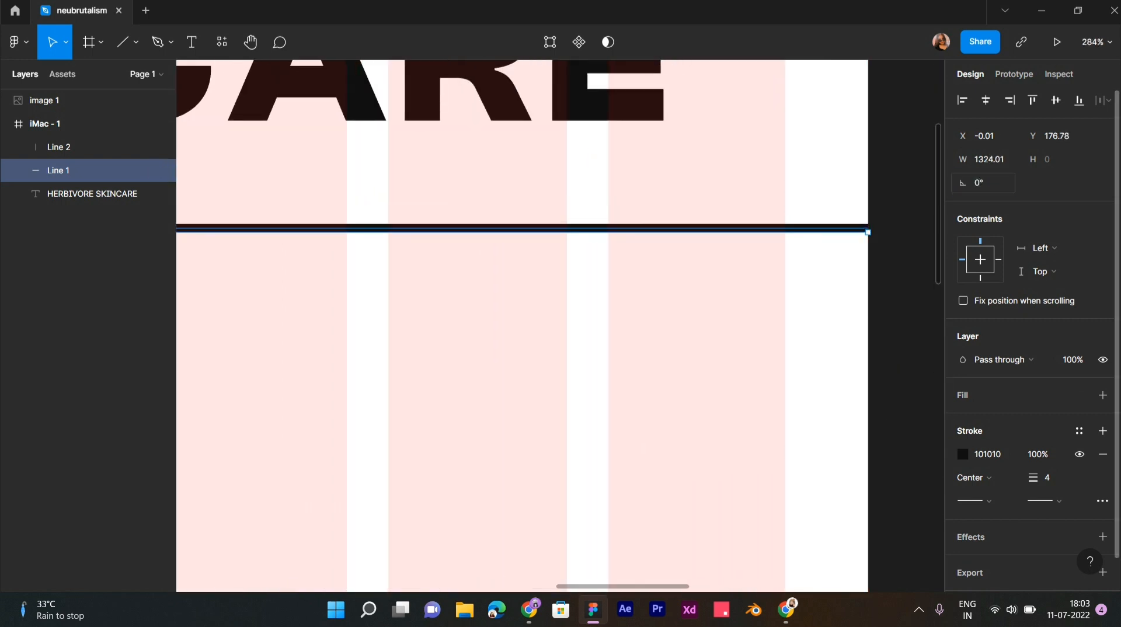
Shift the heading toward the middle of the widened header and retype its first word as "Herbivore".
scroll(779, 295, "down", 8)
left_click_drag(671, 247, 682, 249)
double_click(528, 248)
left_click(528, 248)
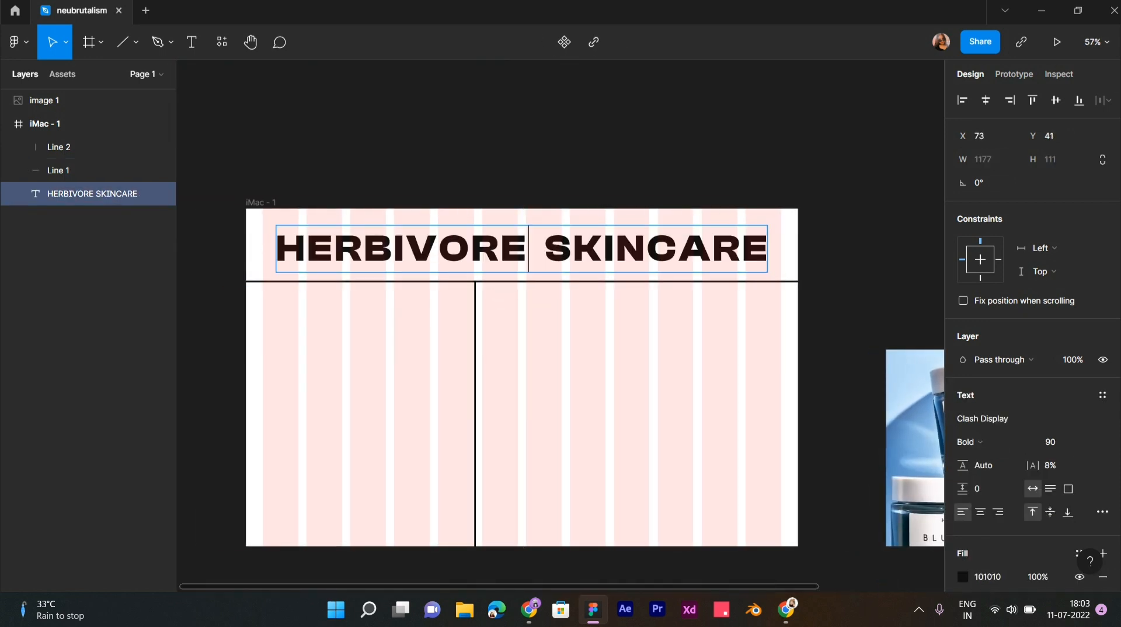
key("BackSpace")
key("BackSpace")
key("BackSpace")
key("BackSpace")
key("BackSpace")
key("BackSpace")
key("BackSpace")
key("BackSpace")
type("erbi")
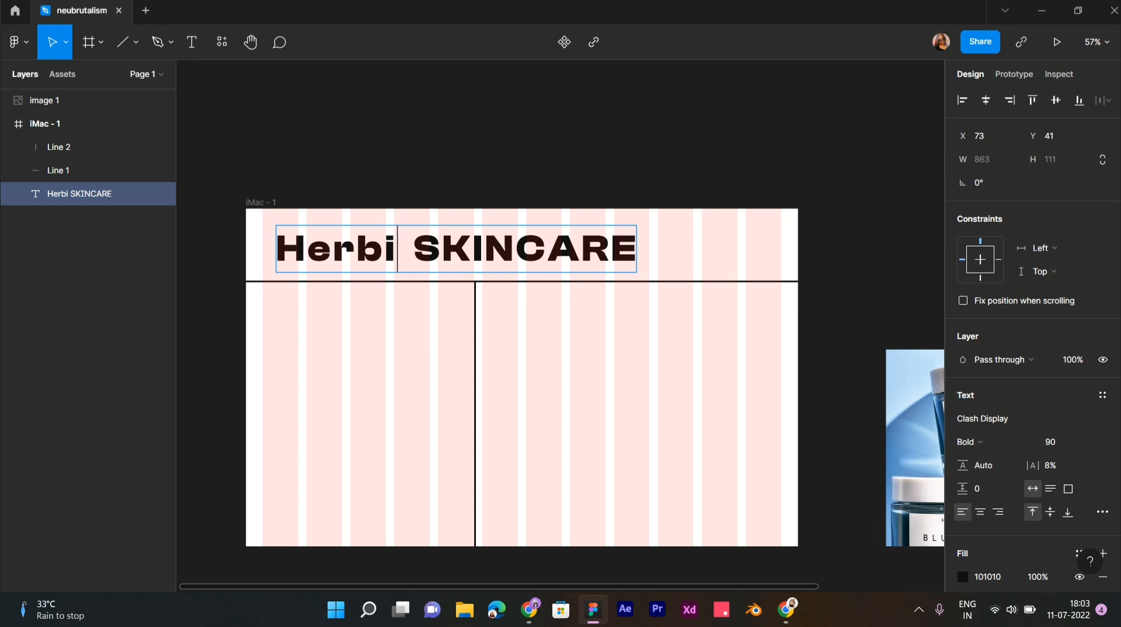
type("vore")
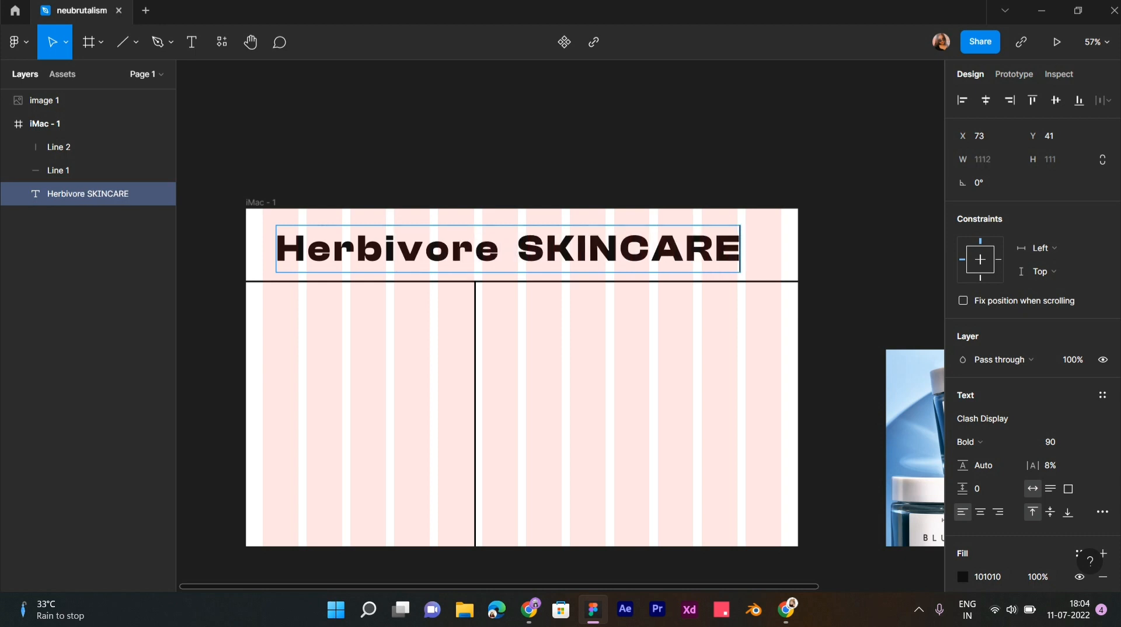
Retype the heading's second word as "Skincare" and center the heading above the horizontal divider.
key("ctrl+shift+Right")
key("Left")
key("Right")
key("shift+End")
type("k")
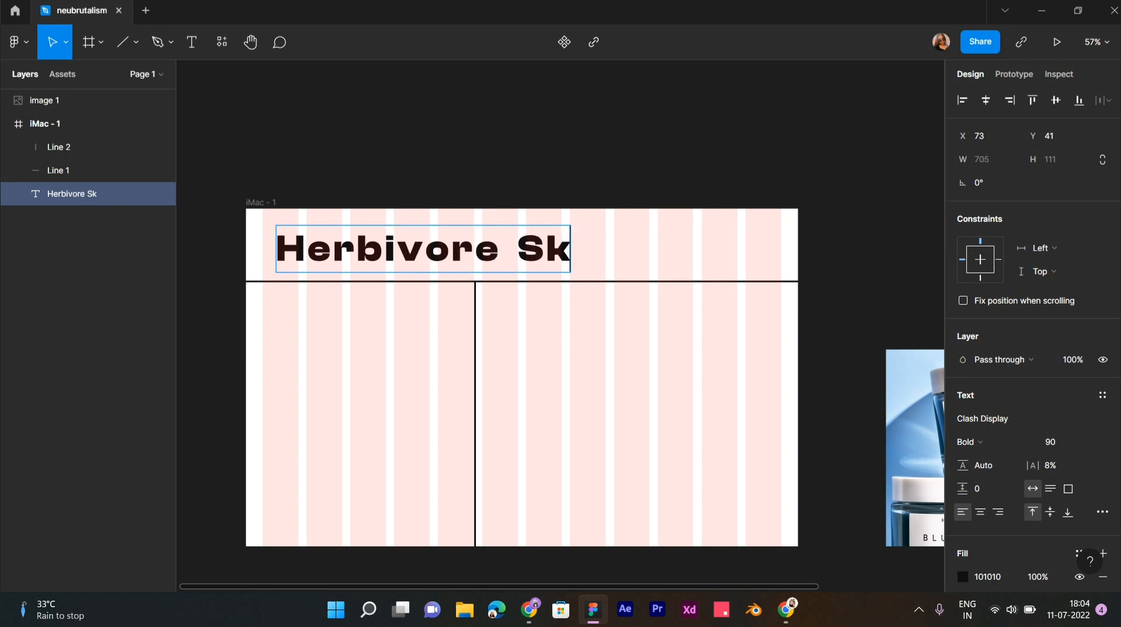
key("Escape")
left_click_drag(493, 249, 522, 245)
left_click(525, 146)
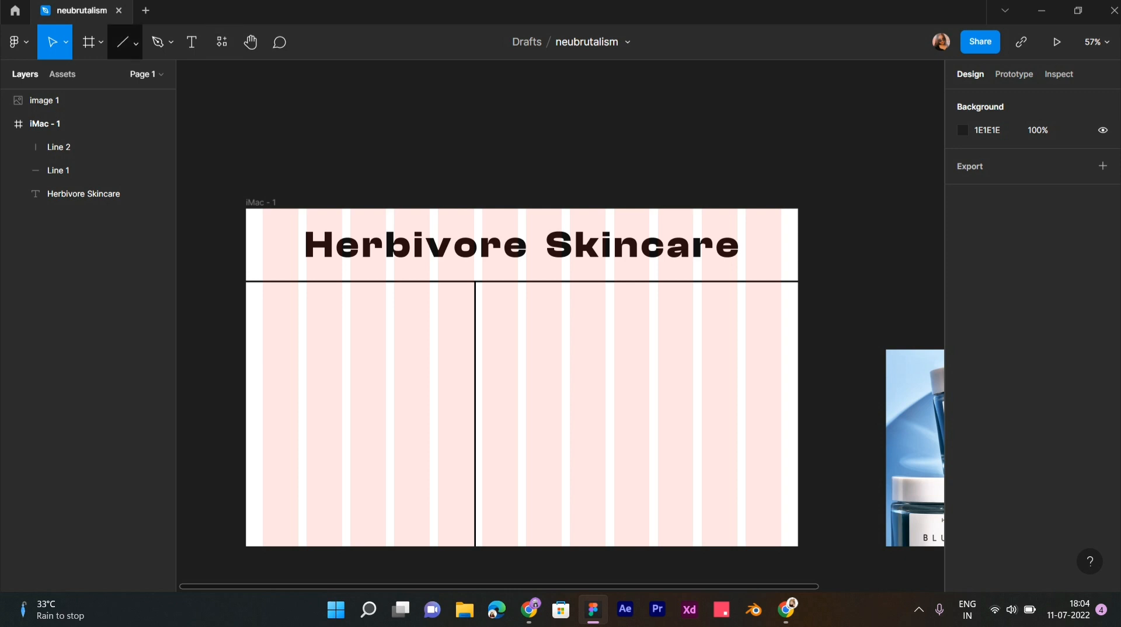
Draw a rectangle about 777 × 632 px filling the area between the vertical divider and the frame's right edge.
left_click(136, 42)
left_click(82, 75)
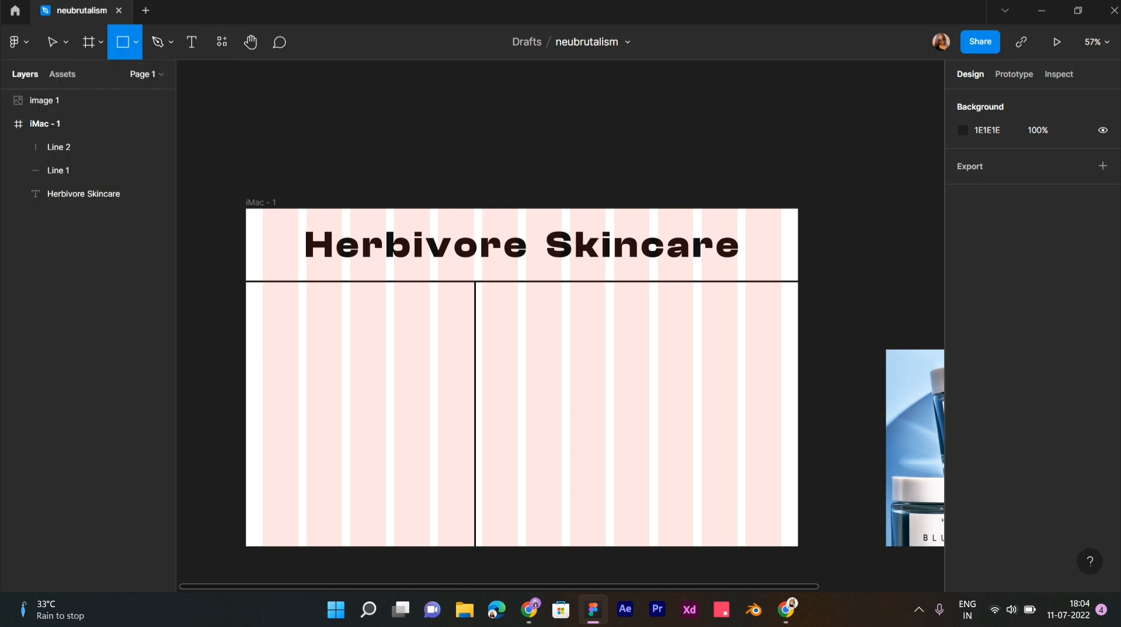
mouse_move(475, 283)
left_mouse_down()
mouse_move(693, 433)
mouse_move(799, 546)
left_mouse_up()
Fit the rectangle's left and top edges against the divider lines at X 551, Y 177, making it 773 × 633 px.
scroll(465, 489, "up", 3)
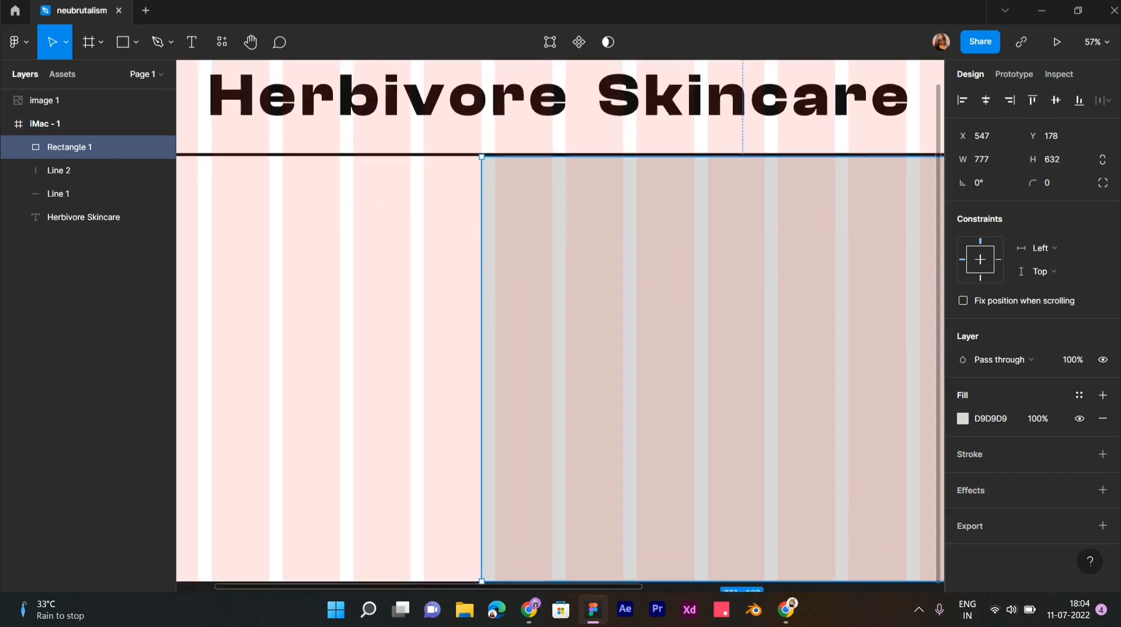
left_click_drag(482, 582, 483, 581)
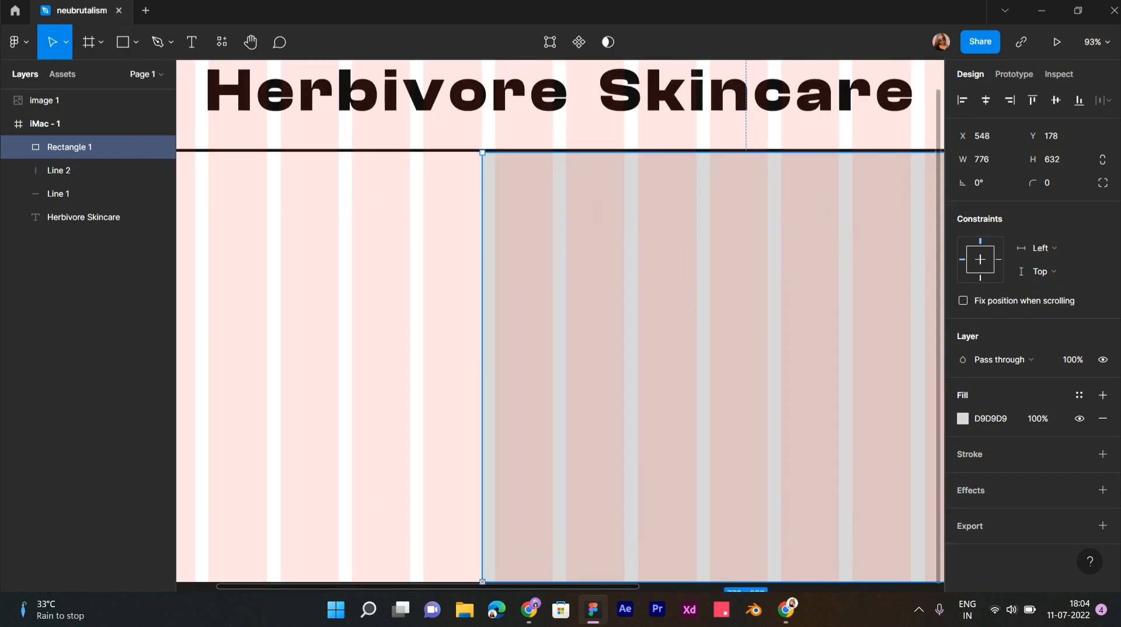
scroll(487, 519, "up", 5)
left_click_drag(483, 519, 472, 520)
scroll(472, 519, "down", 3)
scroll(473, 409, "up", 5)
scroll(475, 372, "up", 5)
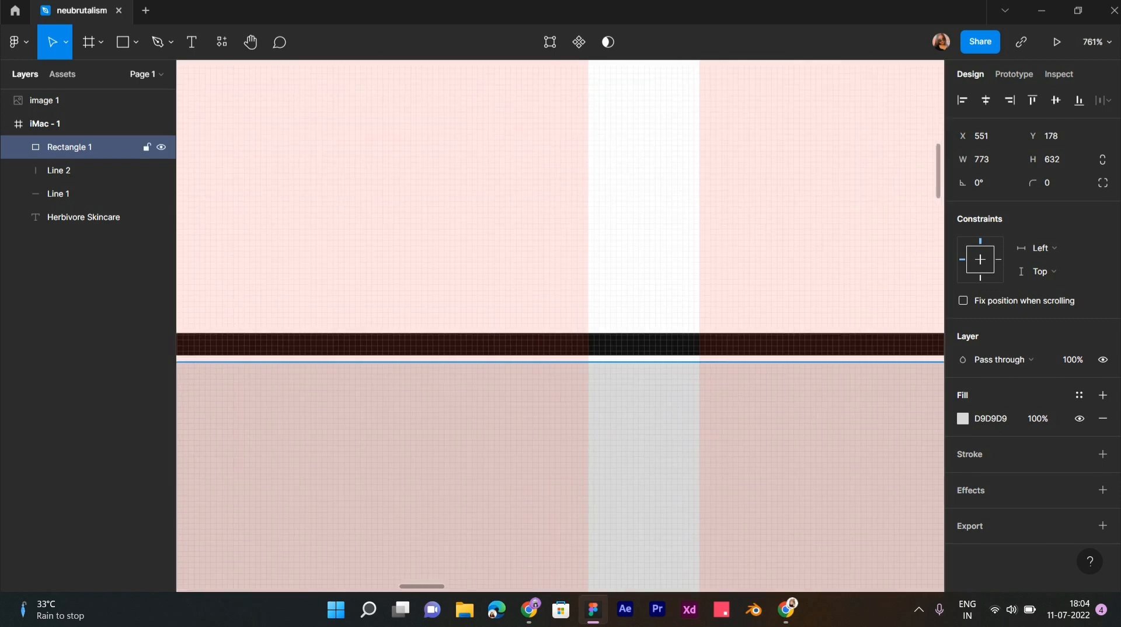
left_click_drag(474, 362, 474, 355)
scroll(475, 356, "down", 10)
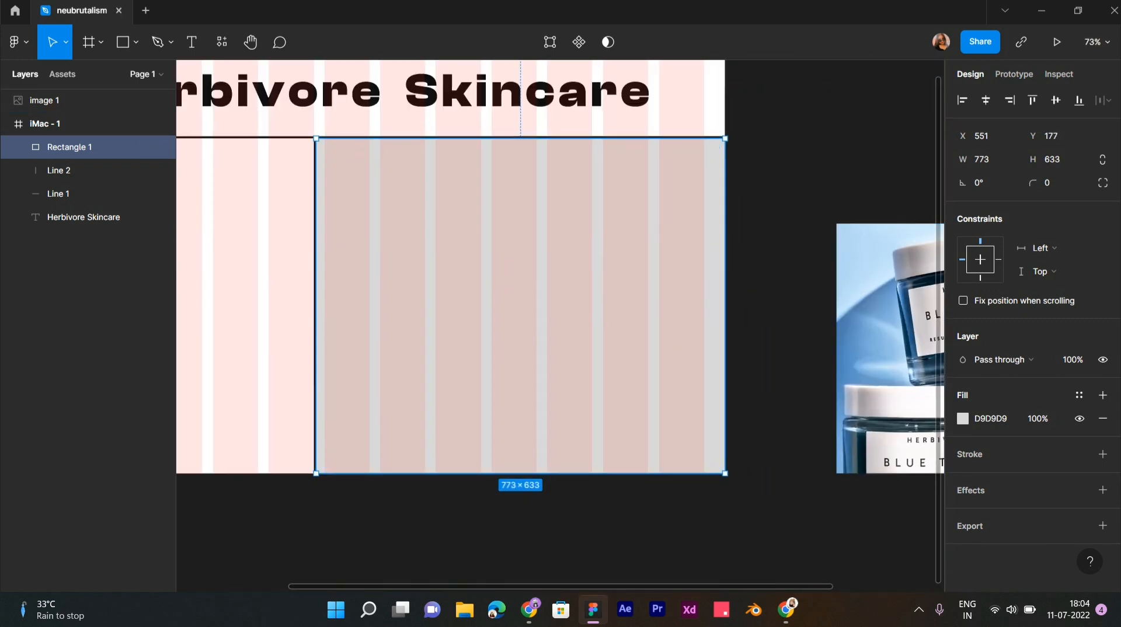
Fill the rectangle with the dark blue 143D58 sampled from the product image.
left_click(963, 418)
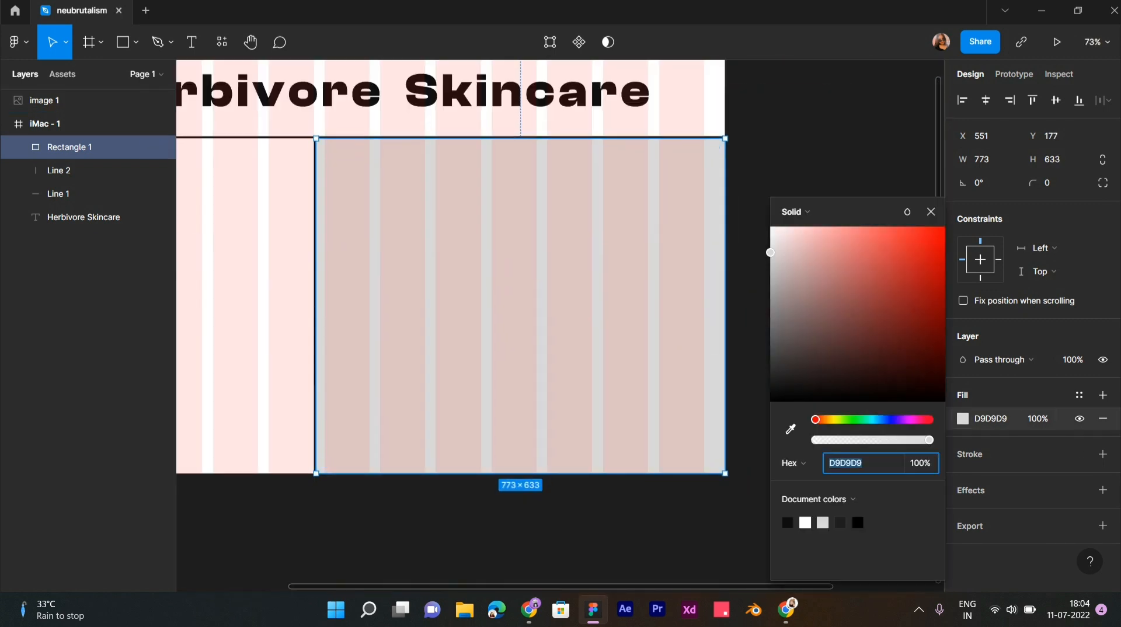
left_click(791, 429)
scroll(741, 362, "right", 5)
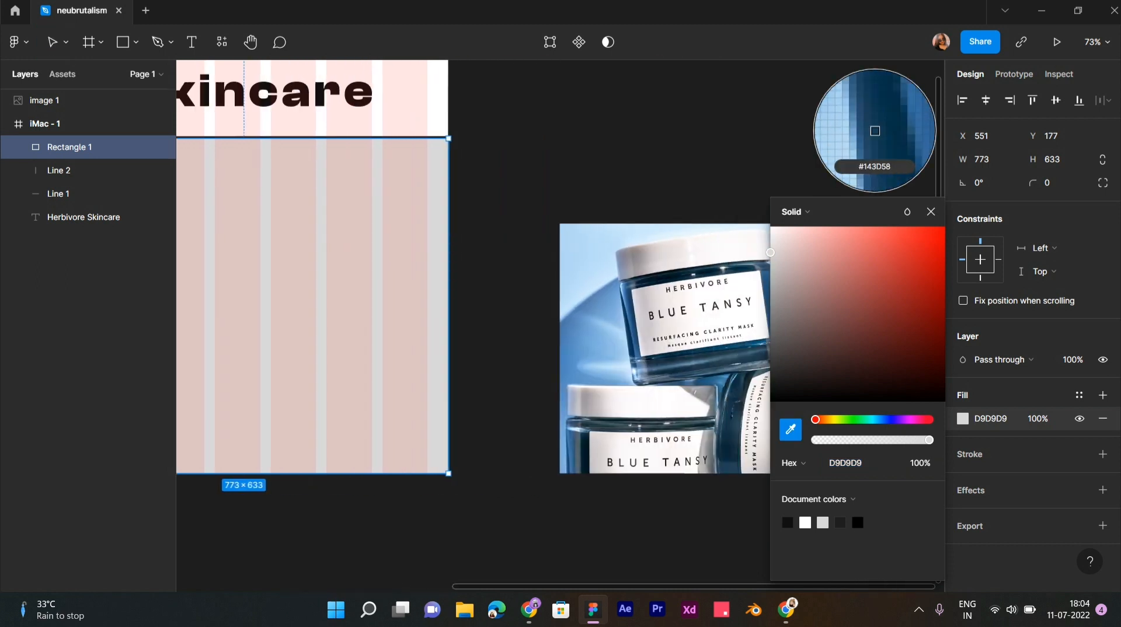
left_click(627, 297)
left_click(507, 318)
Fill the rectangle with the lighter blue 5B8CBE sampled from the product image's background.
scroll(507, 319, "left", 3)
scroll(507, 318, "down", 4)
left_click(507, 318)
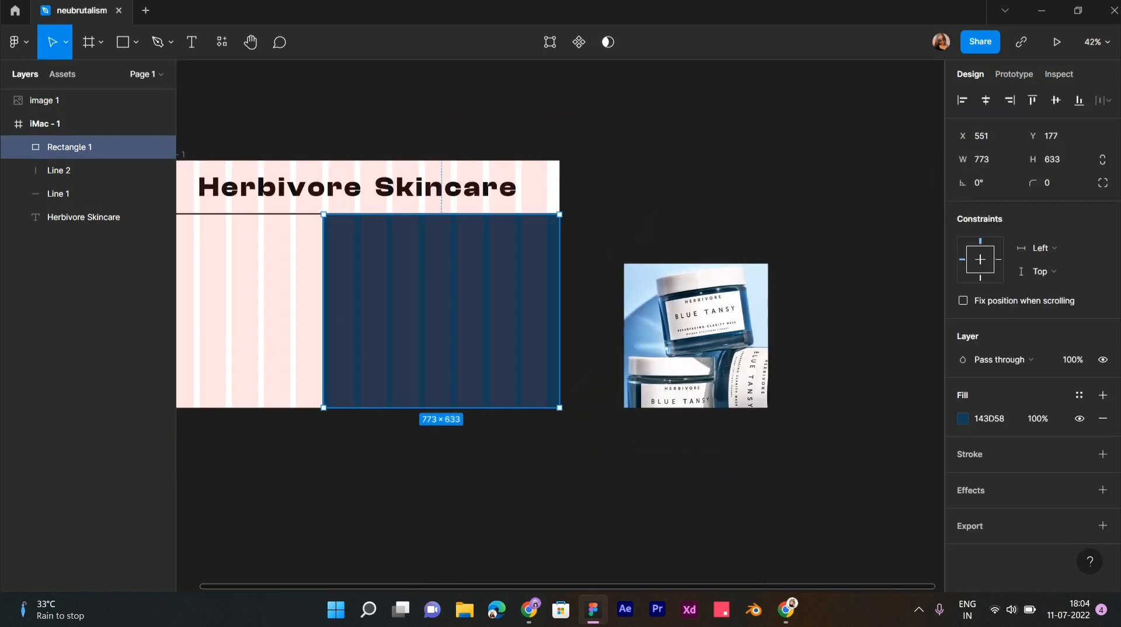
left_click(963, 419)
left_click(790, 430)
left_click(650, 328)
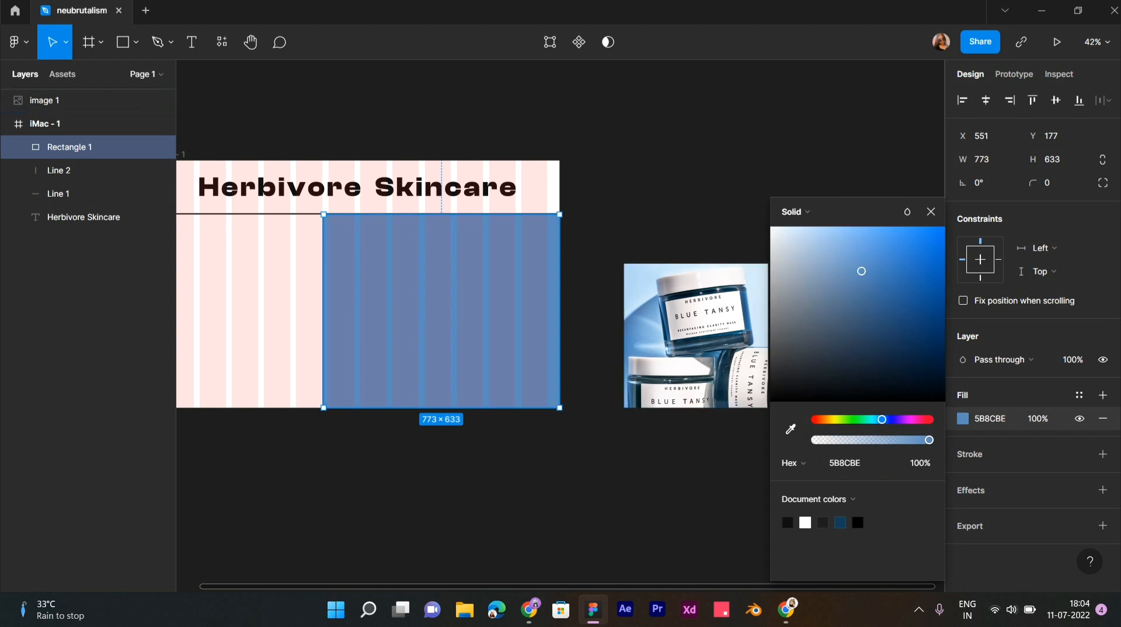
left_click(596, 327)
Draw a circle in the middle of the blue rectangle and scale it up to fill most of the rectangle's height.
scroll(596, 327, "left", 2)
scroll(561, 327, "up", 1)
left_click(135, 42)
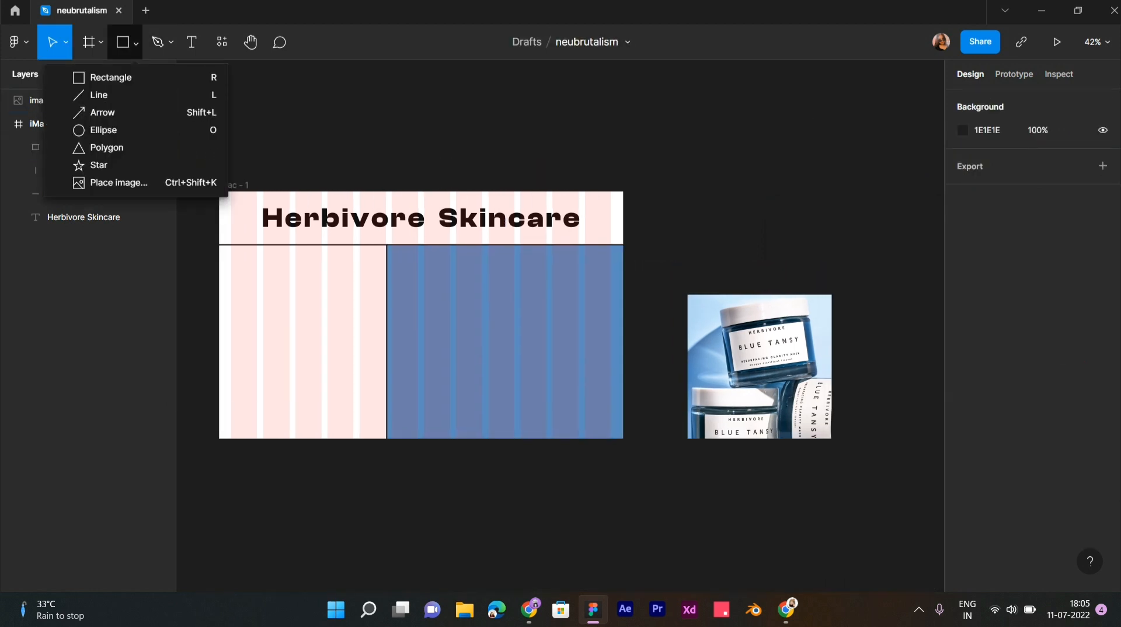
left_click(111, 131)
left_click_drag(443, 295, 580, 432)
left_click_drag(570, 363, 563, 348)
key("k")
left_click_drag(436, 349, 497, 349)
Try to remove the product image's background with the PixCut Background Remover plugin.
left_click(753, 367)
left_click(20, 41)
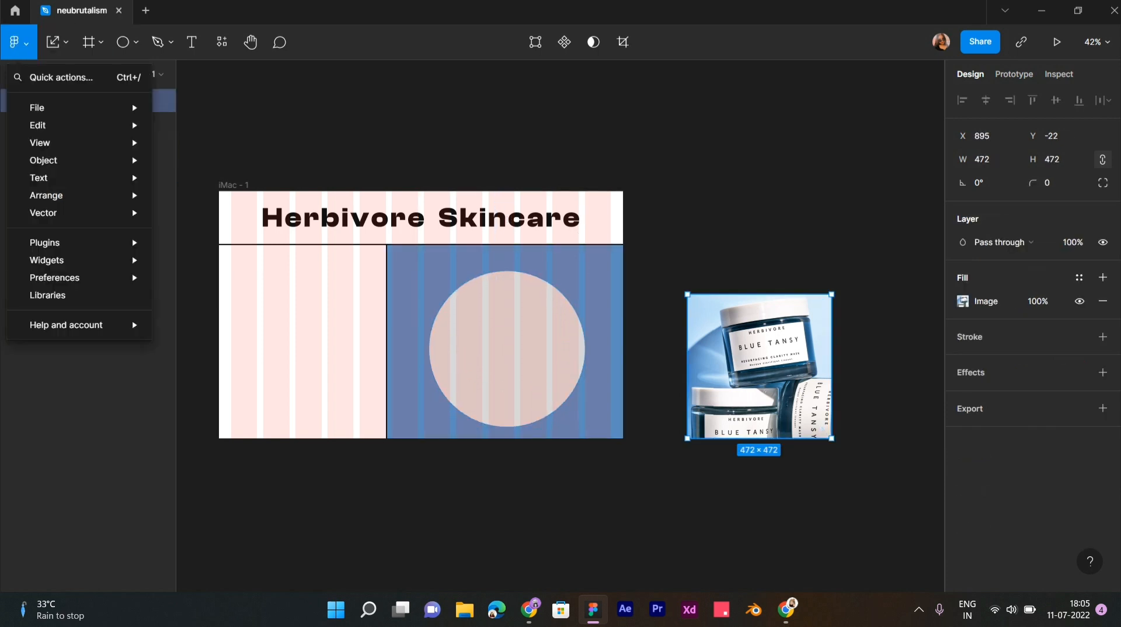
mouse_move(58, 243)
mouse_move(234, 278)
left_click(367, 278)
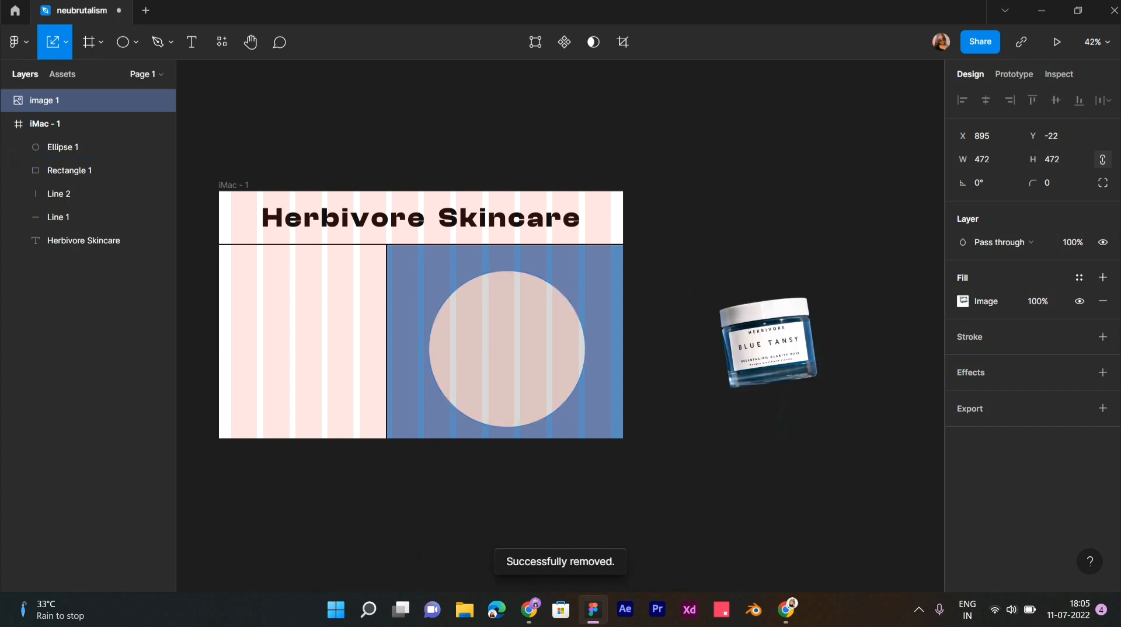
key("ctrl+z")
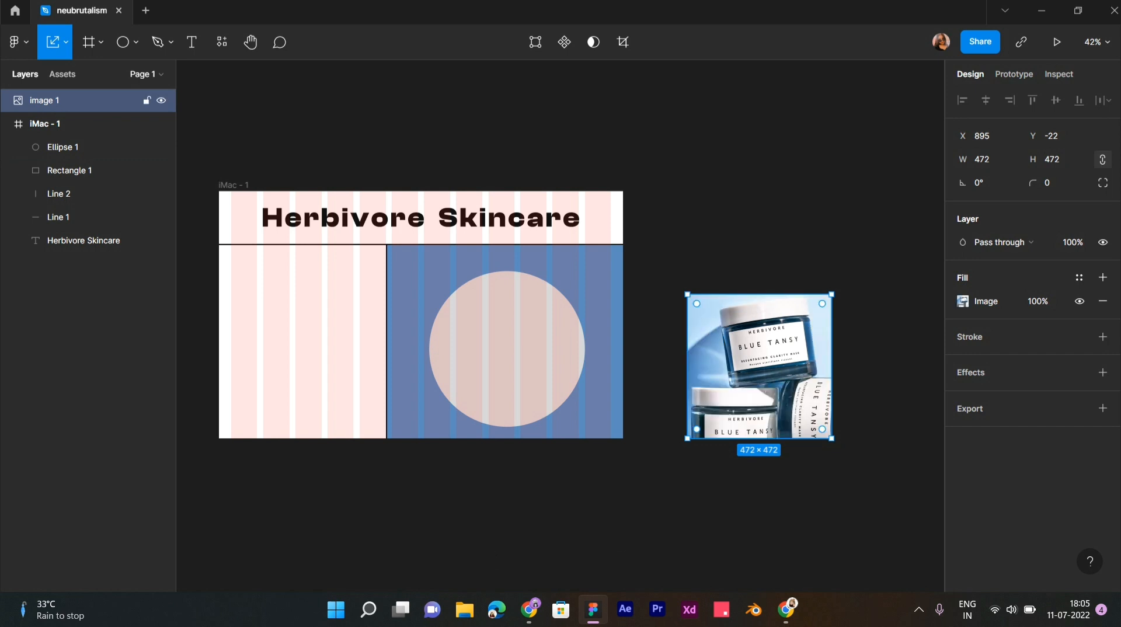
left_click(19, 42)
mouse_move(76, 242)
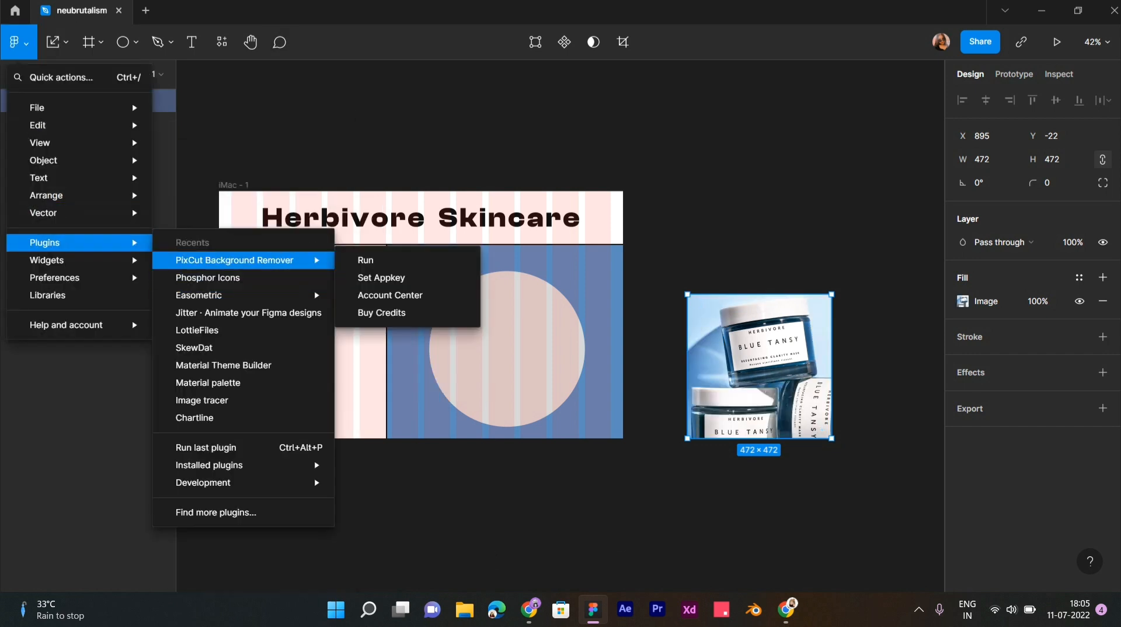
key("Escape")
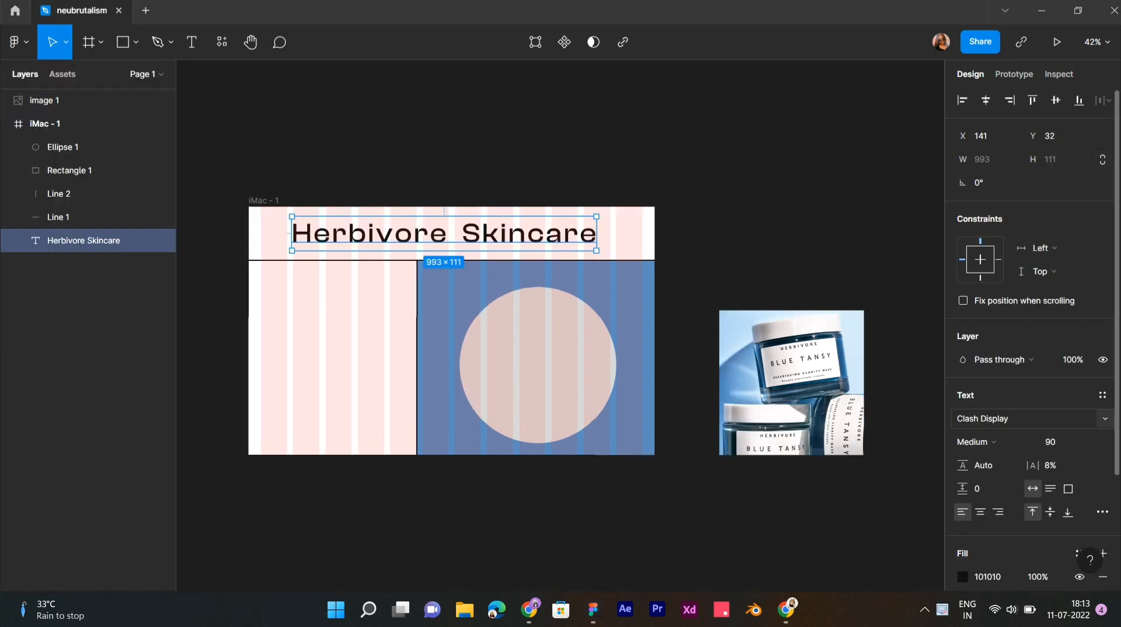
Switch the heading's font to Mabry Pro and set its letter spacing to 0%.
left_click(993, 418)
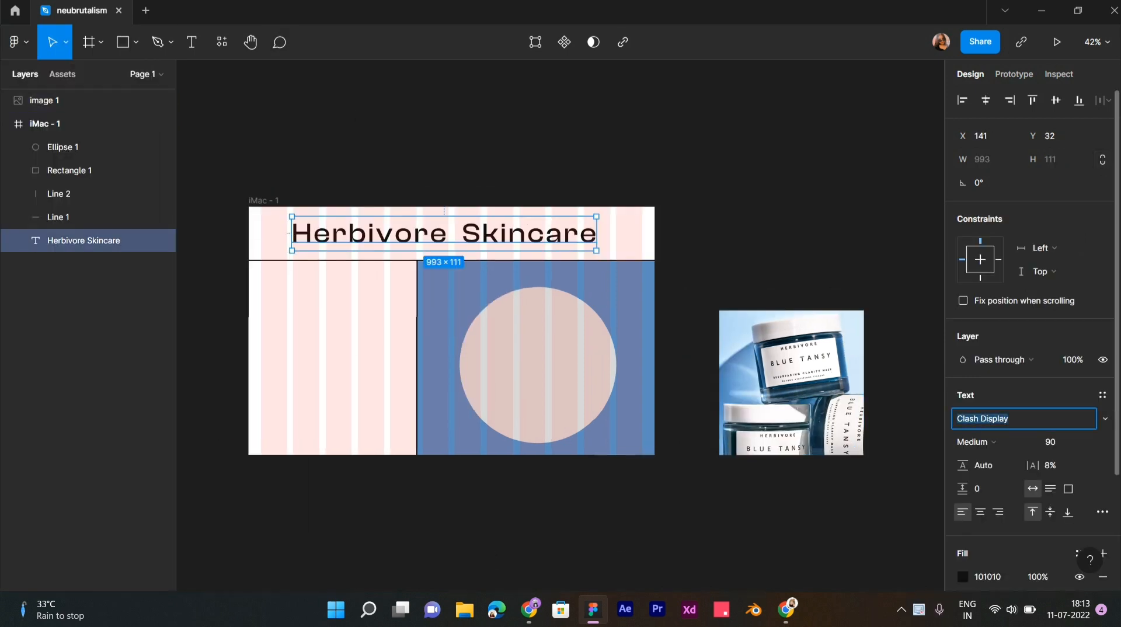
key("Return")
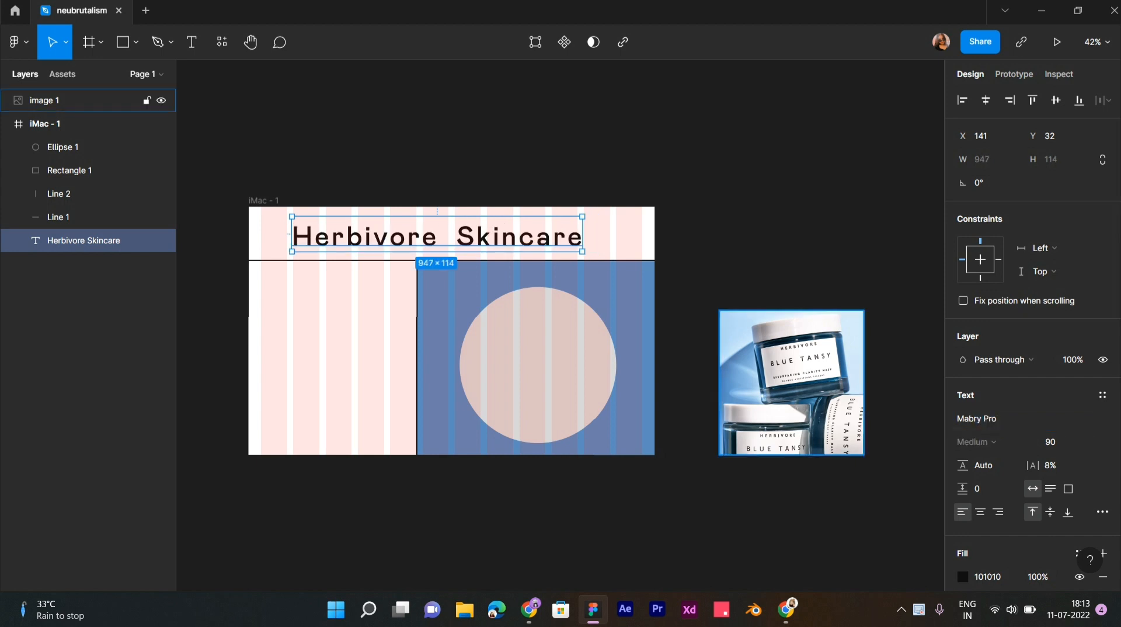
scroll(393, 194, "up", 2)
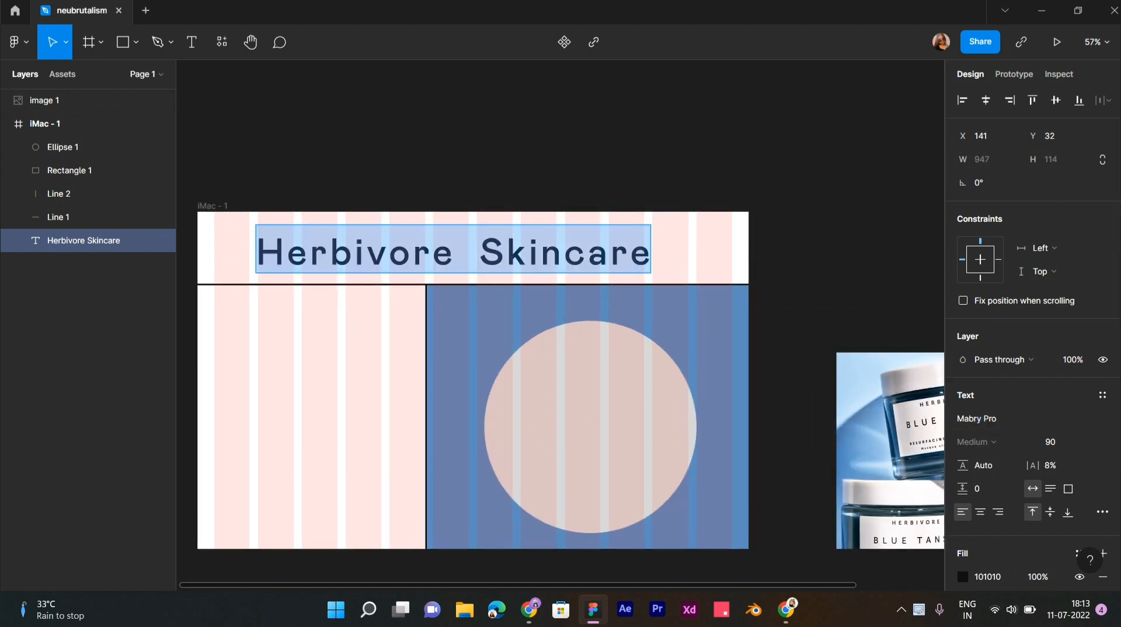
type("0")
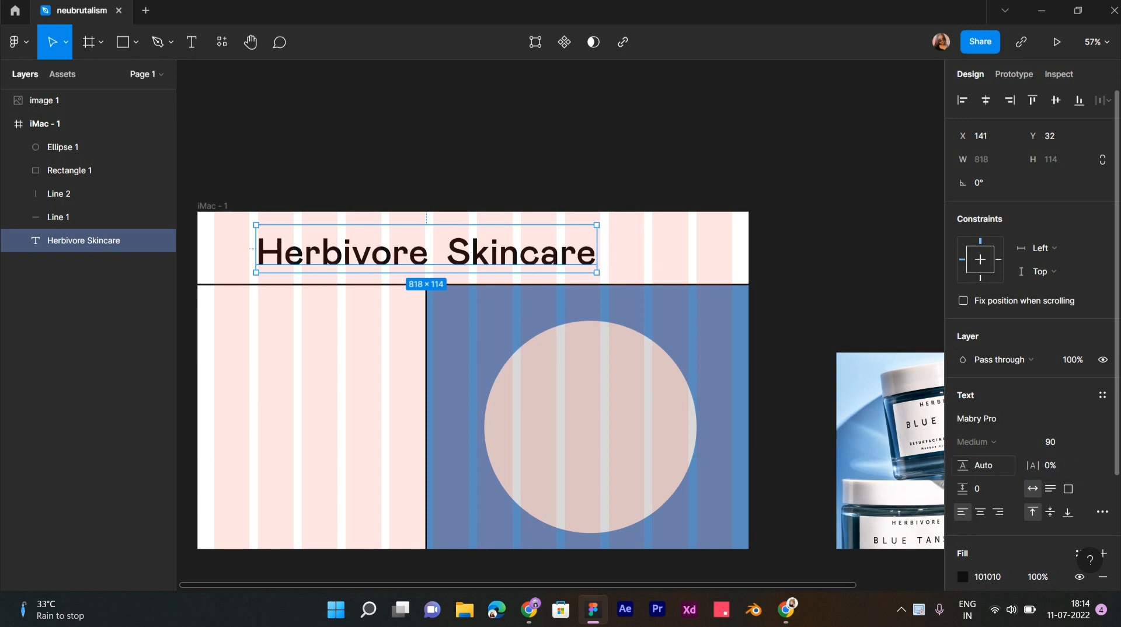
key("Return")
Shorten the heading to "Skincare" and scale it up to font size 315.75 so it spans nearly the frame's width.
left_click_drag(481, 252, 484, 251)
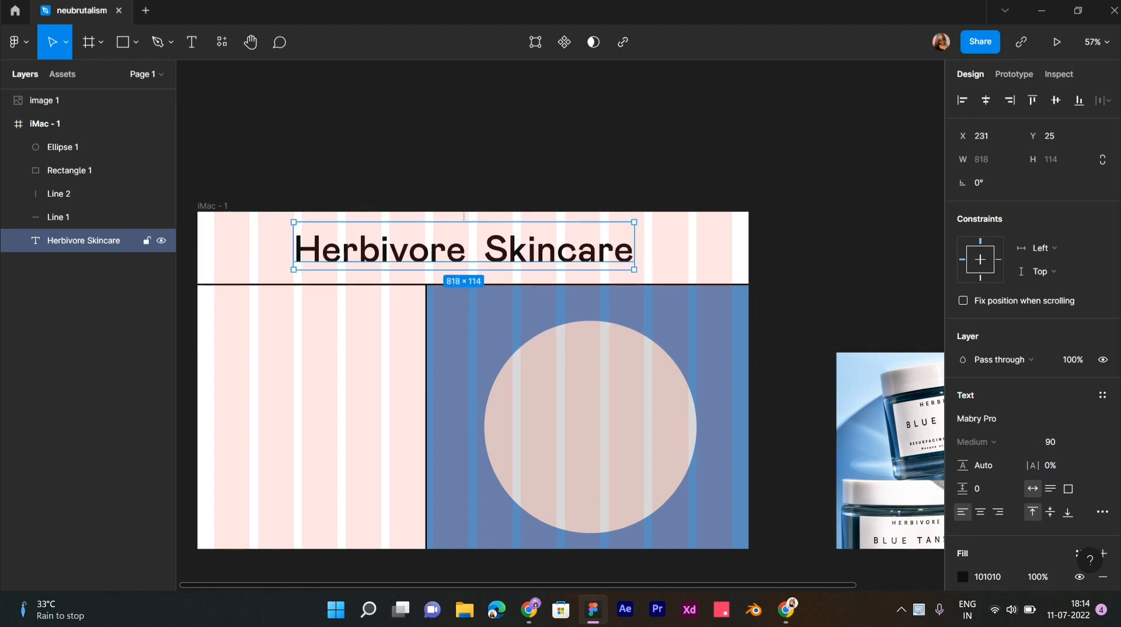
double_click(483, 251)
left_click(485, 250)
key("BackSpace")
key("ctrl+BackSpace")
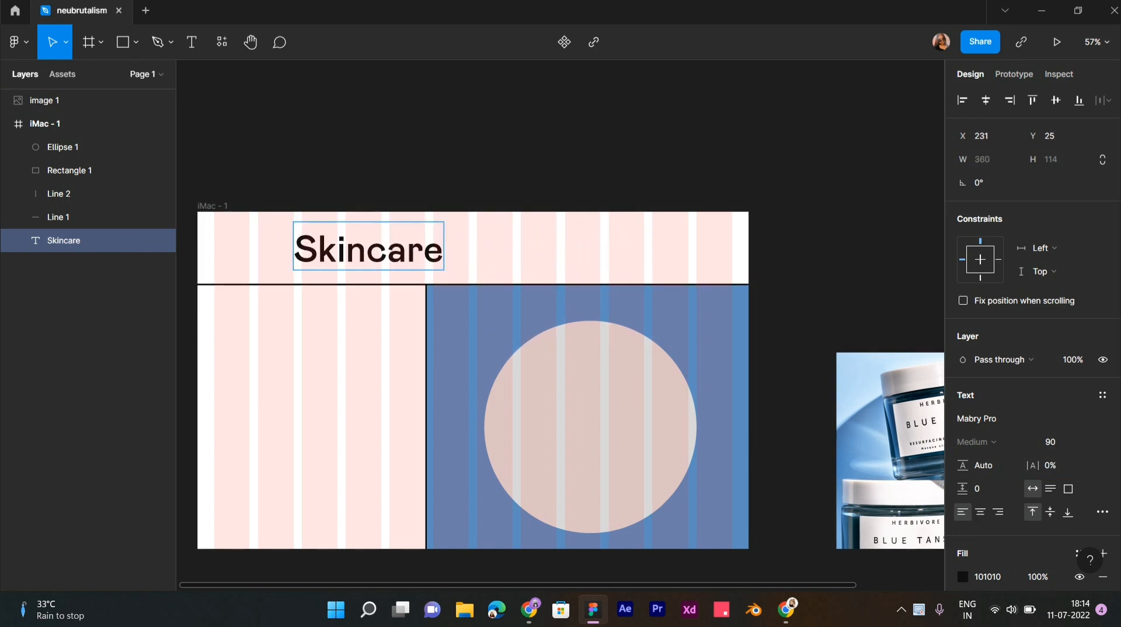
left_click_drag(444, 270, 732, 348)
Extend the iMac - 1 frame downward to a height of 951.
left_click(45, 123)
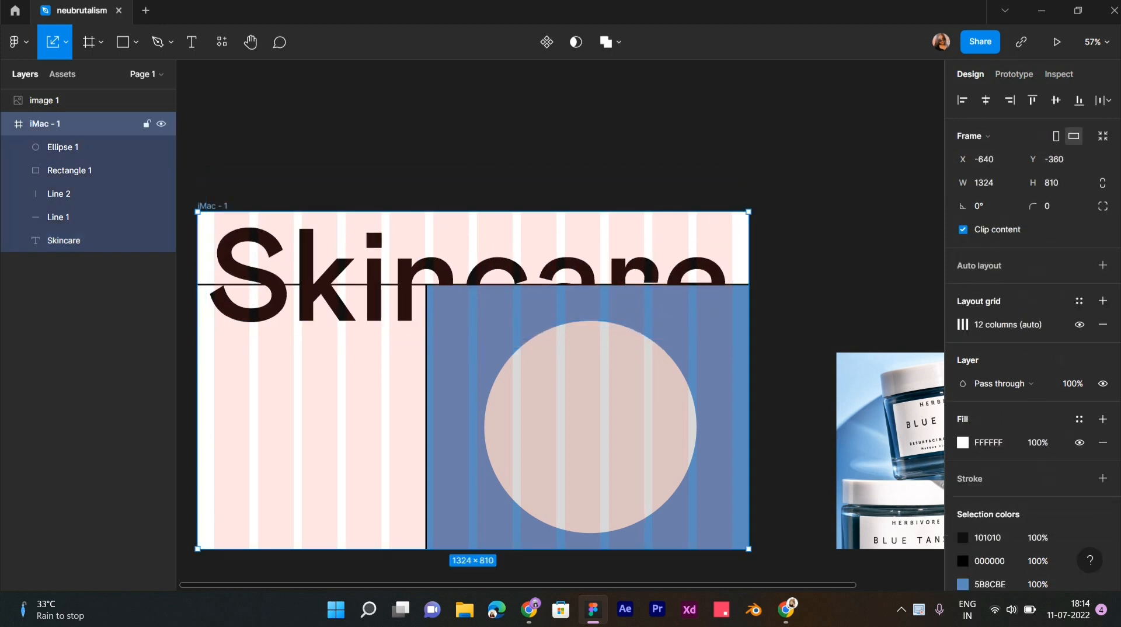
scroll(473, 322, "down", 3)
left_click_drag(473, 434, 473, 492)
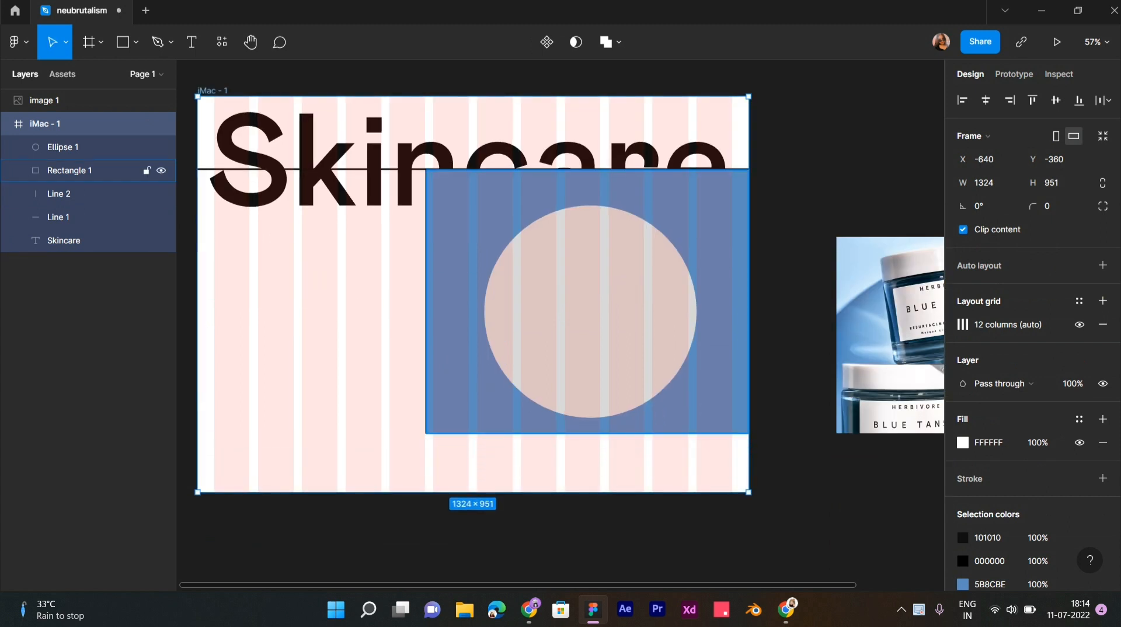
Lock the heading and move both divider lines, the blue rectangle and the circle down together until they reach the frame's bottom edge.
left_click(377, 184)
left_click(191, 155)
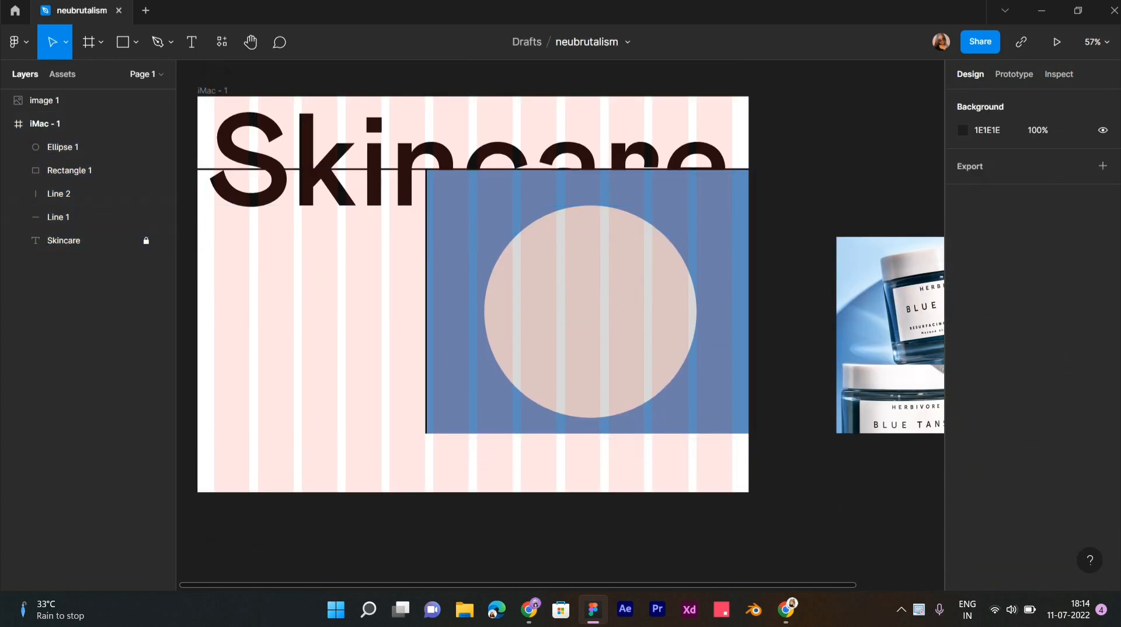
left_click_drag(193, 156, 709, 436)
key("Down")
key("Down")
key("Down")
key("Down")
key("shift+Down")
key("shift+Down")
key("shift+Down")
key("shift+Down")
key("shift+Down")
key("shift+Down")
key("shift+Down")
key("shift+Down")
key("shift+Down")
key("shift+Down")
key("shift+Down")
key("shift+Down")
key("shift+Down")
key("shift+Down")
key("shift+Down")
key("shift+Down")
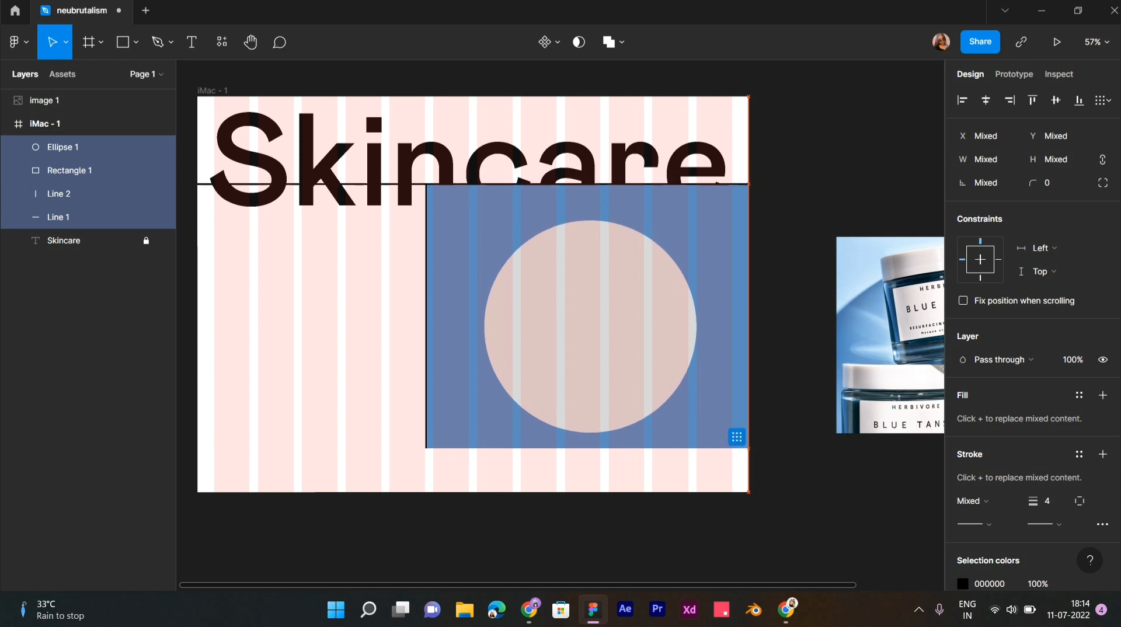
key("shift+Down")
key("shift+Down")
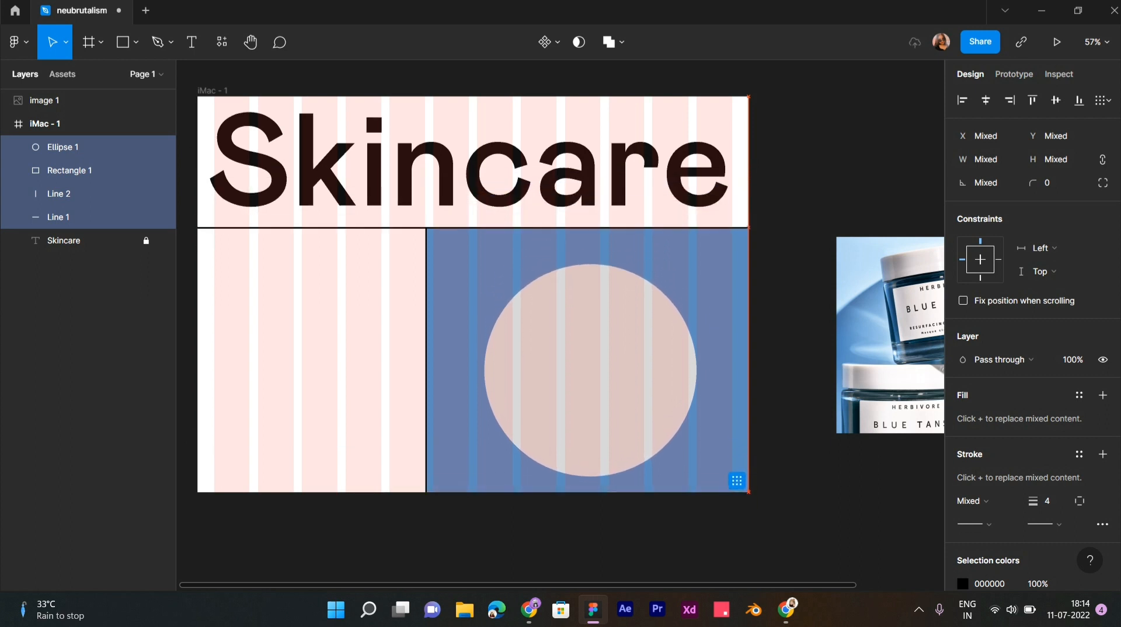
left_click(800, 296)
scroll(800, 297, "down", 3)
scroll(800, 296, "up", 3)
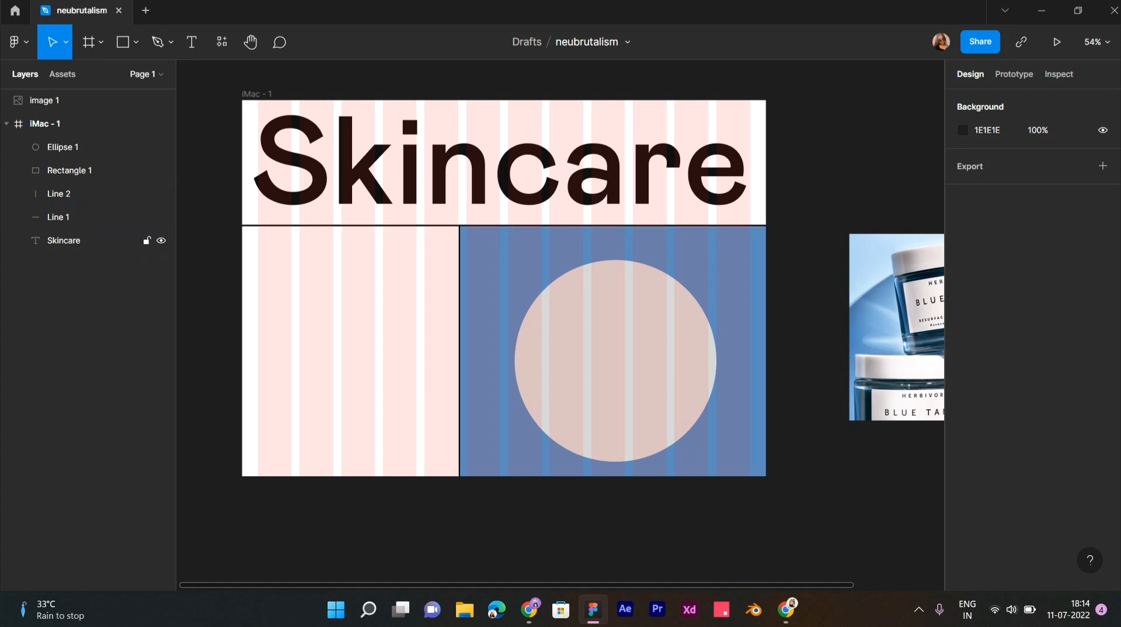
Change the heading text to all capitals, "SKINCARE".
left_click(88, 240)
key("BackSpace")
type("KINCARE")
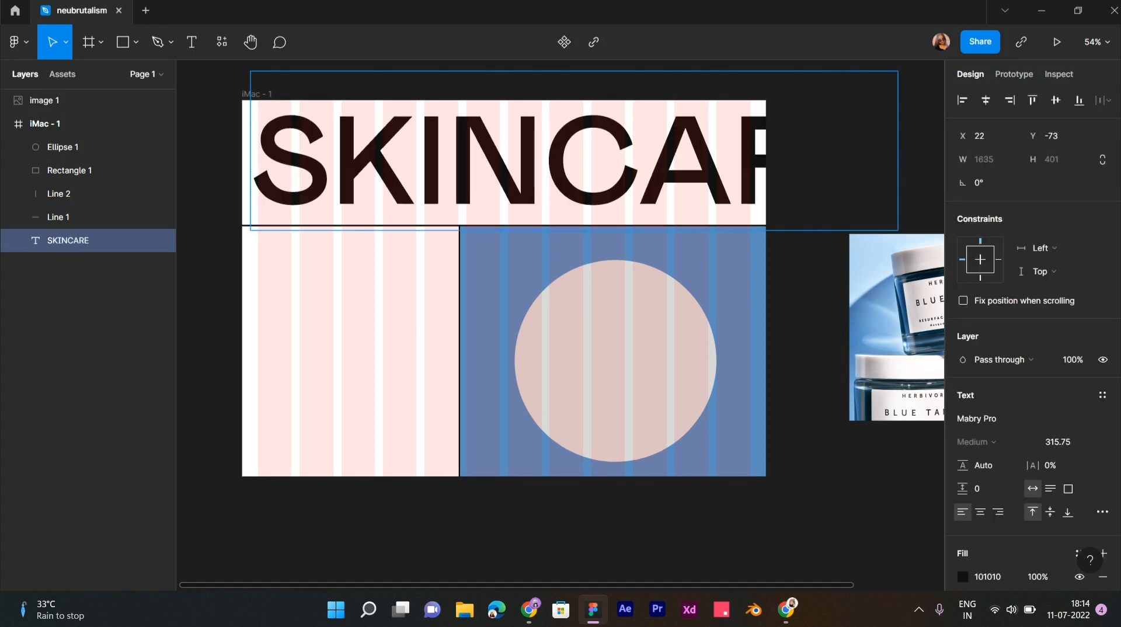
key("Escape")
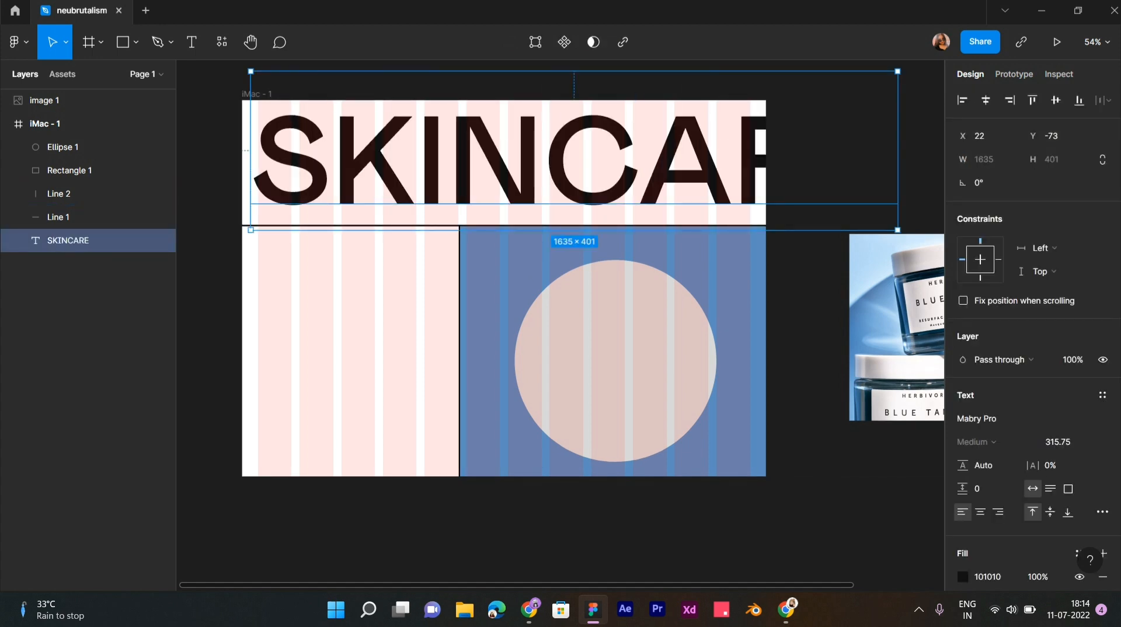
Scale the SKINCARE heading down to a font size of about 244 and center it in the band above the horizontal divider.
key("k")
left_click_drag(898, 150, 756, 150)
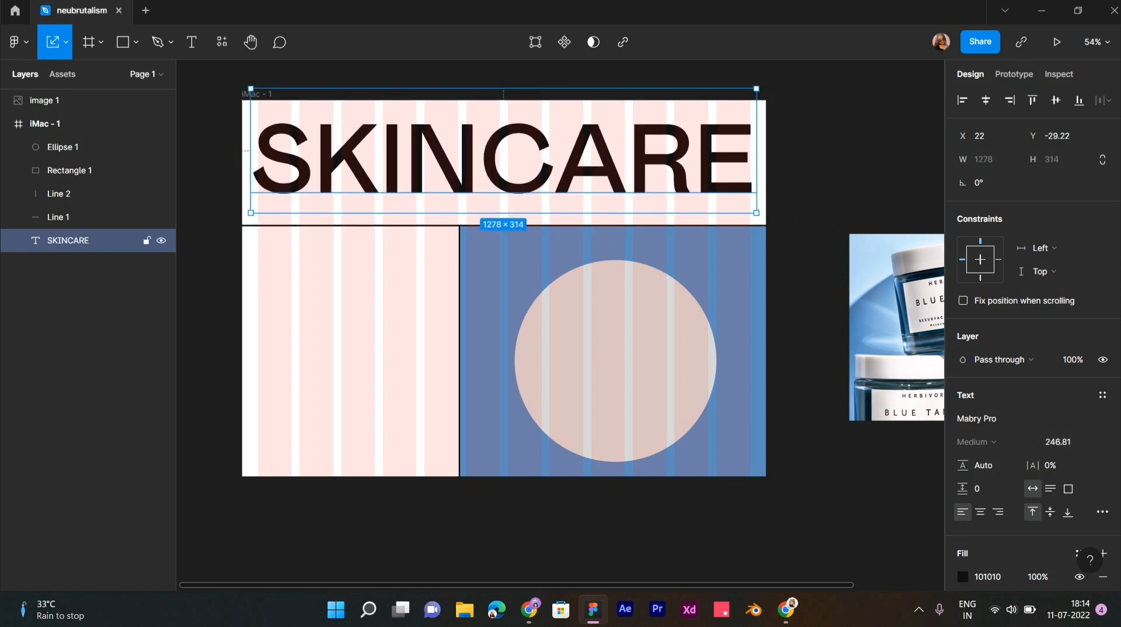
left_click_drag(672, 158, 671, 162)
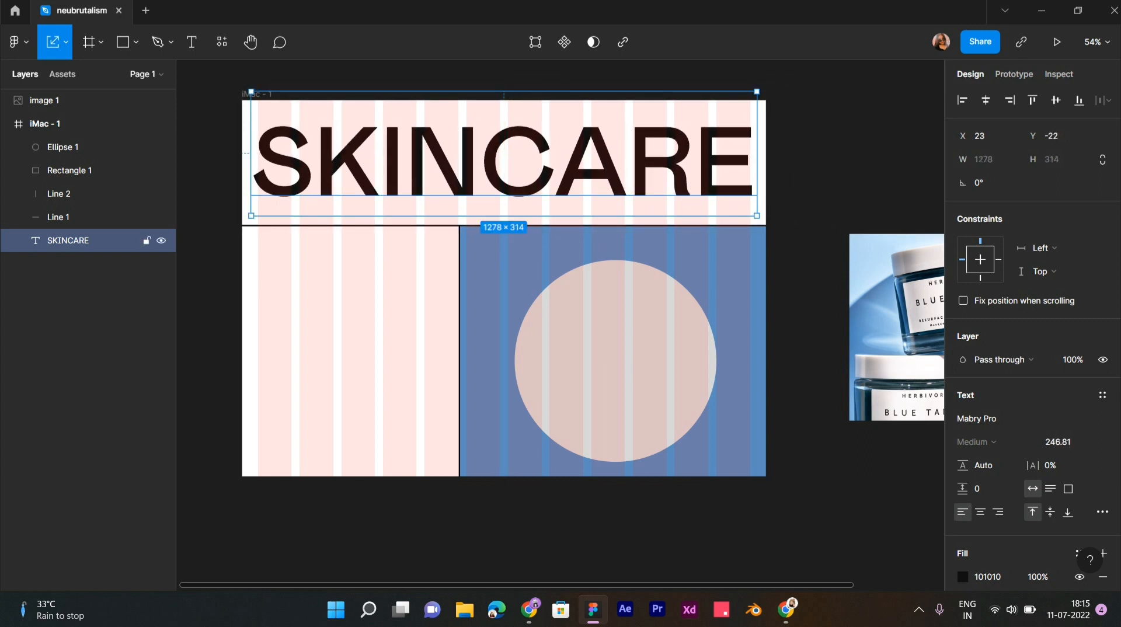
left_click_drag(252, 154, 300, 162)
left_click(821, 170)
scroll(820, 170, "down", 5)
scroll(636, 224, "up", 4)
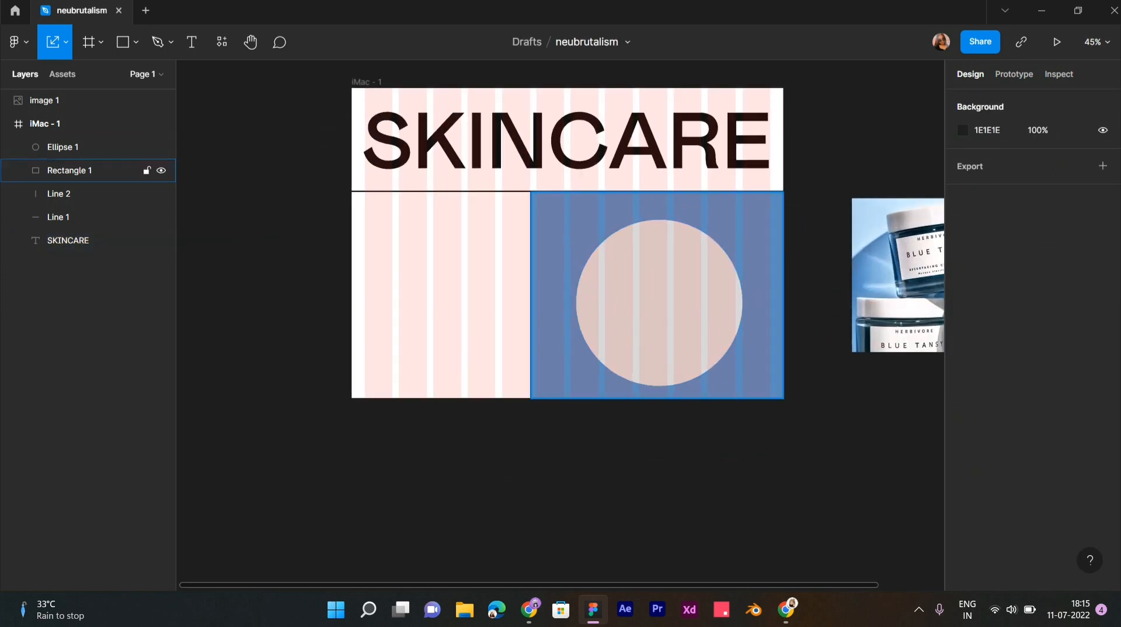
scroll(555, 220, "up", 3)
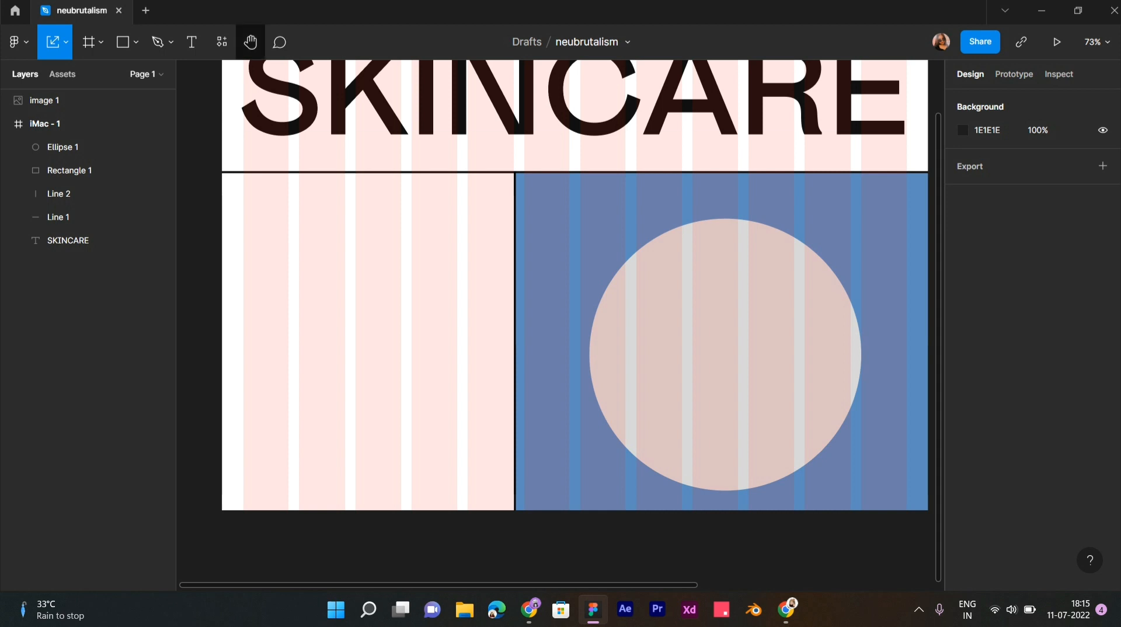
key("t")
left_click(248, 228)
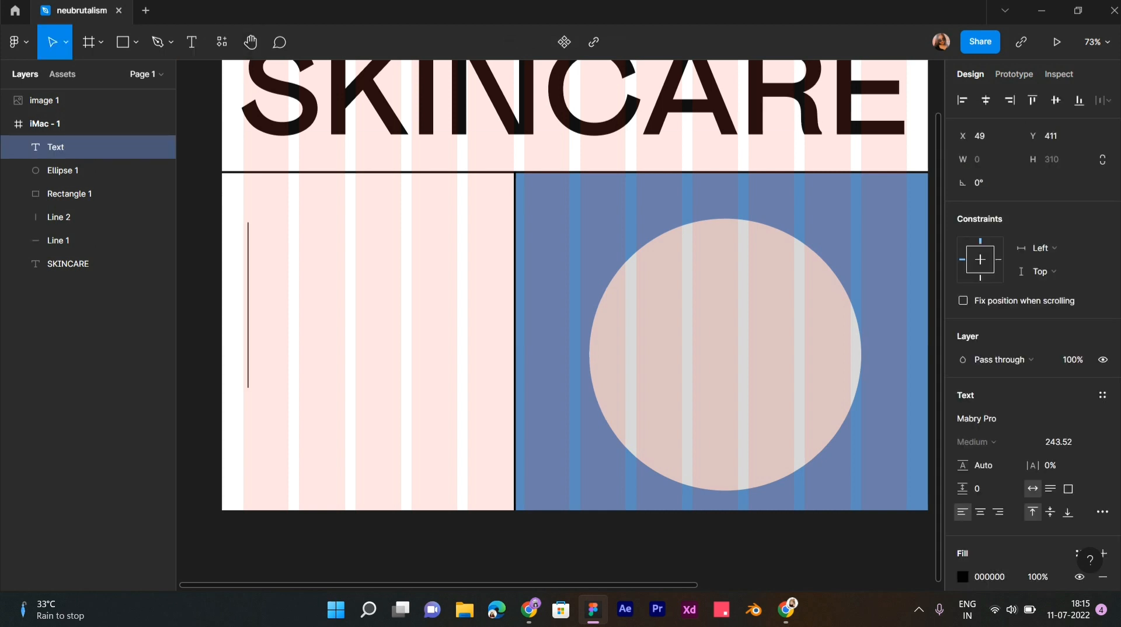
key("Escape")
Start a text layer in the empty white section beside the blue rectangle, with font size 50.
key("t")
left_click(302, 362)
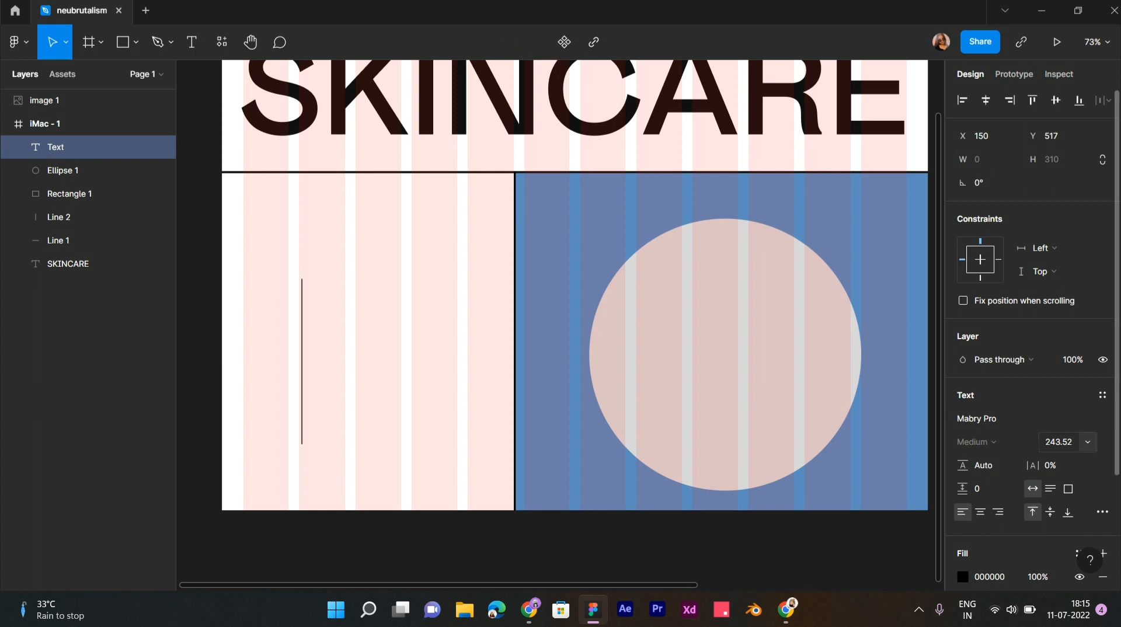
left_click(1057, 442)
type("100")
key("Return")
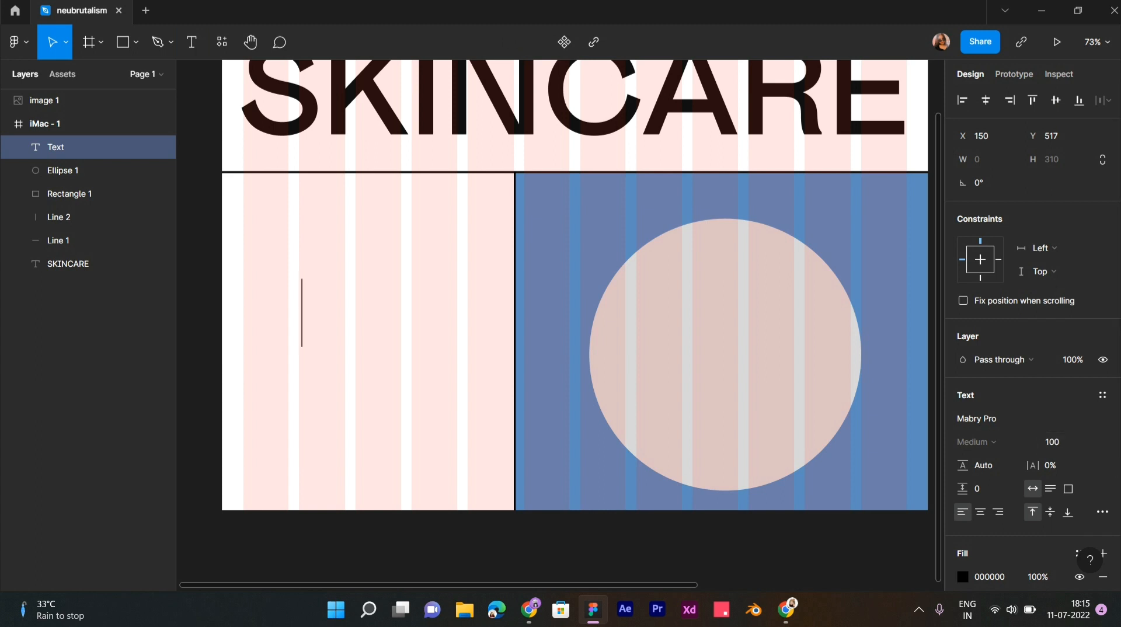
left_click(1051, 442)
type("50")
key("Return")
Enter "Explore over 10,000 skincare products" as the content of the text layer.
type("Explore through")
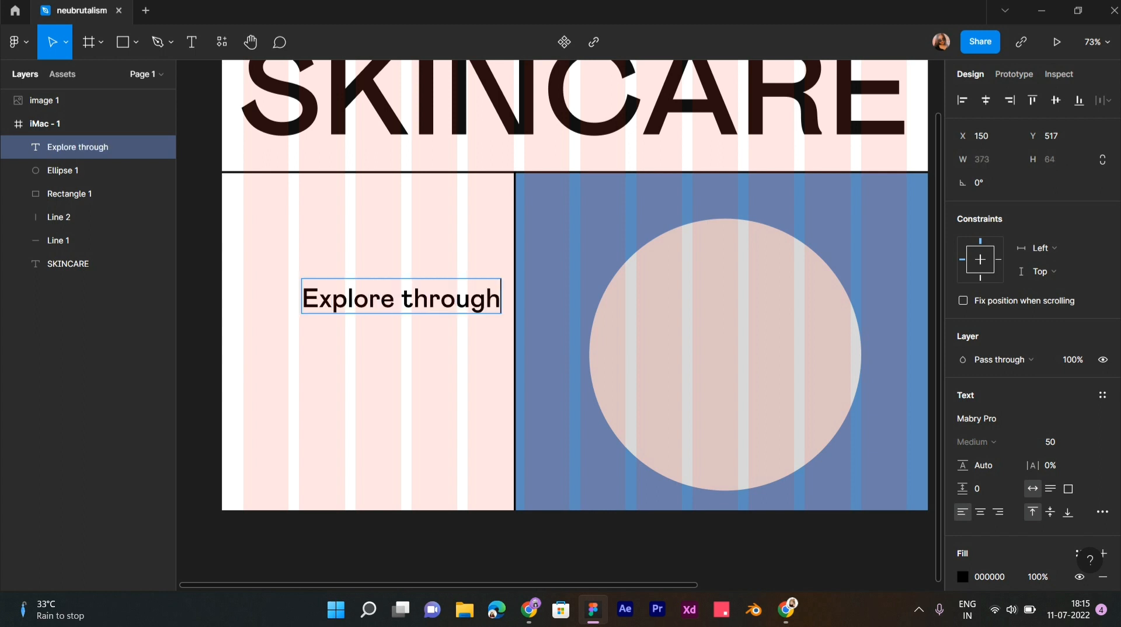
key("BackSpace")
key("BackSpace")
key("BackSpace")
key("BackSpace")
key("BackSpace")
key("BackSpace")
key("BackSpace")
key("BackSpace")
type("over")
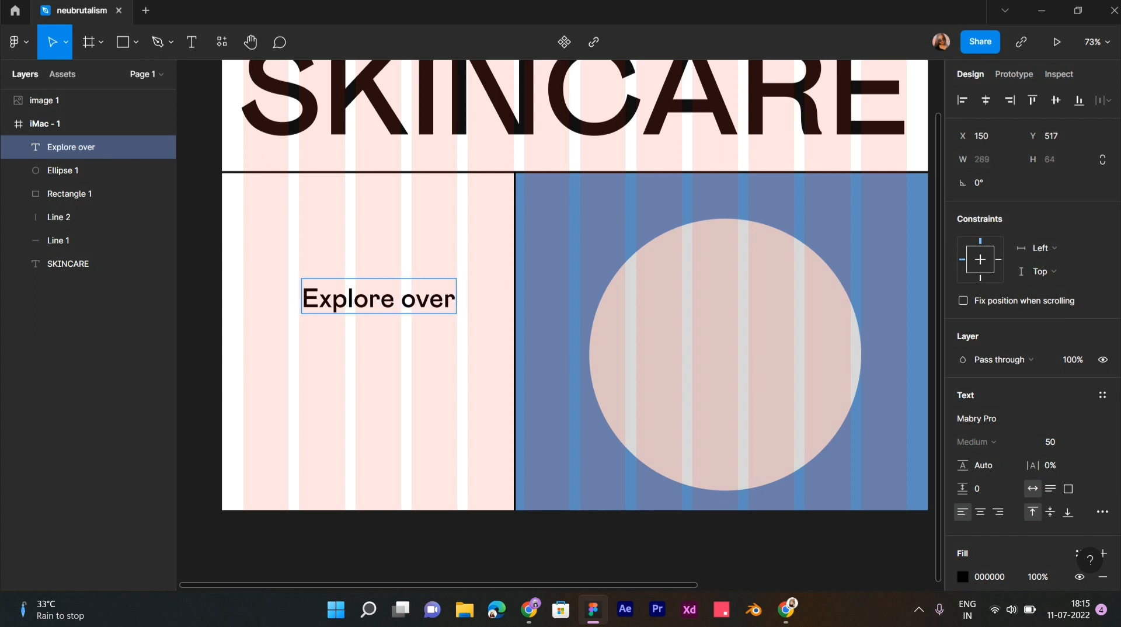
type(" 10")
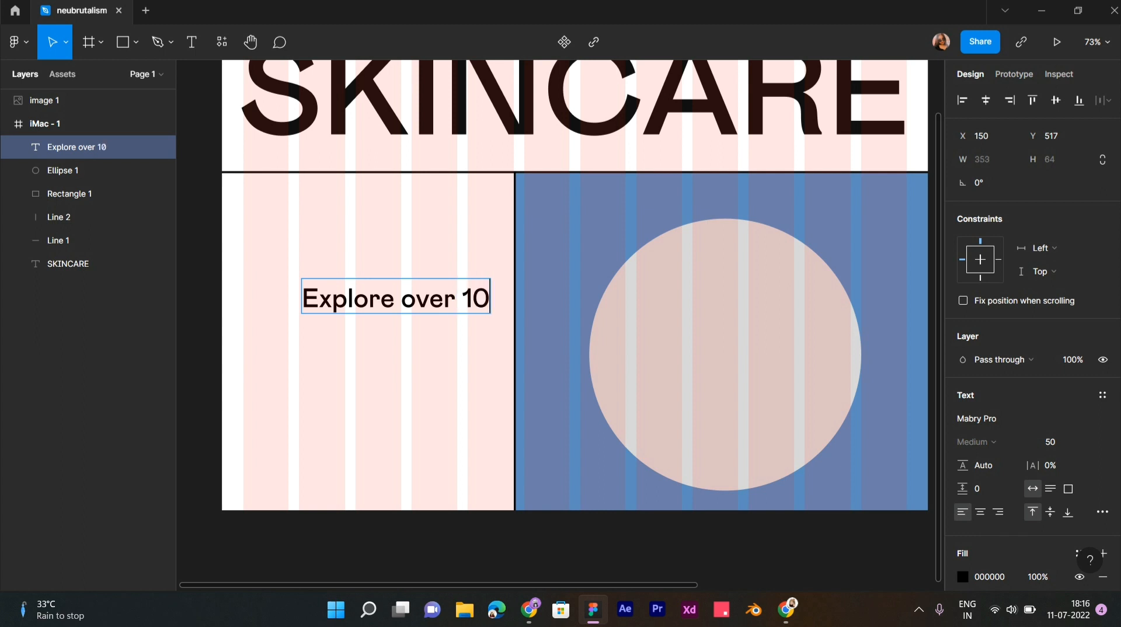
type(",000")
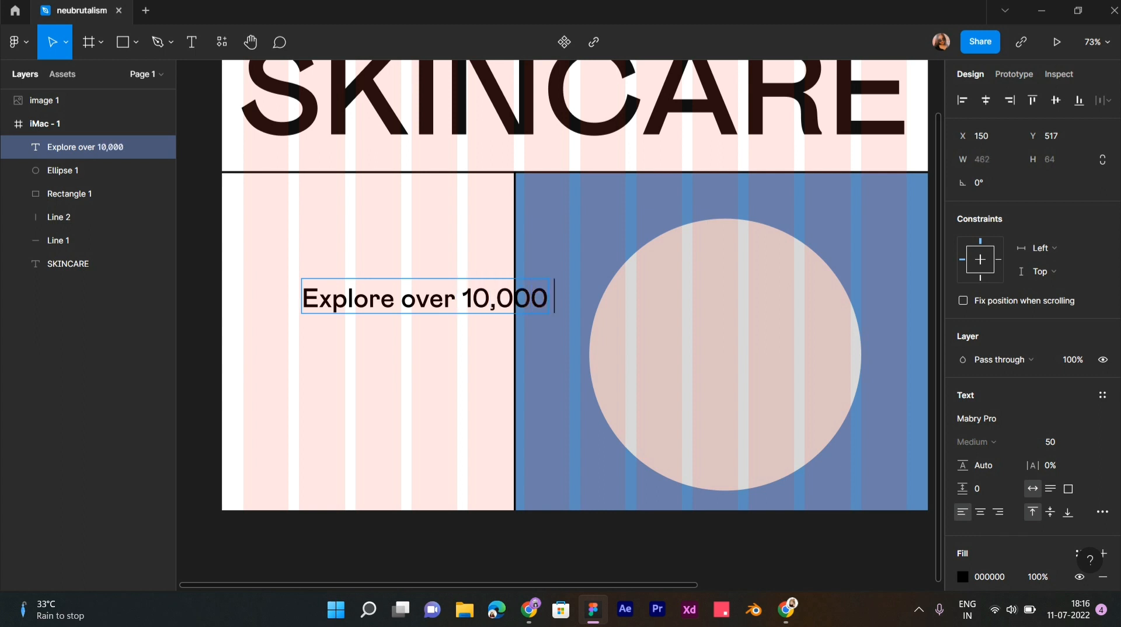
type(" skincare products")
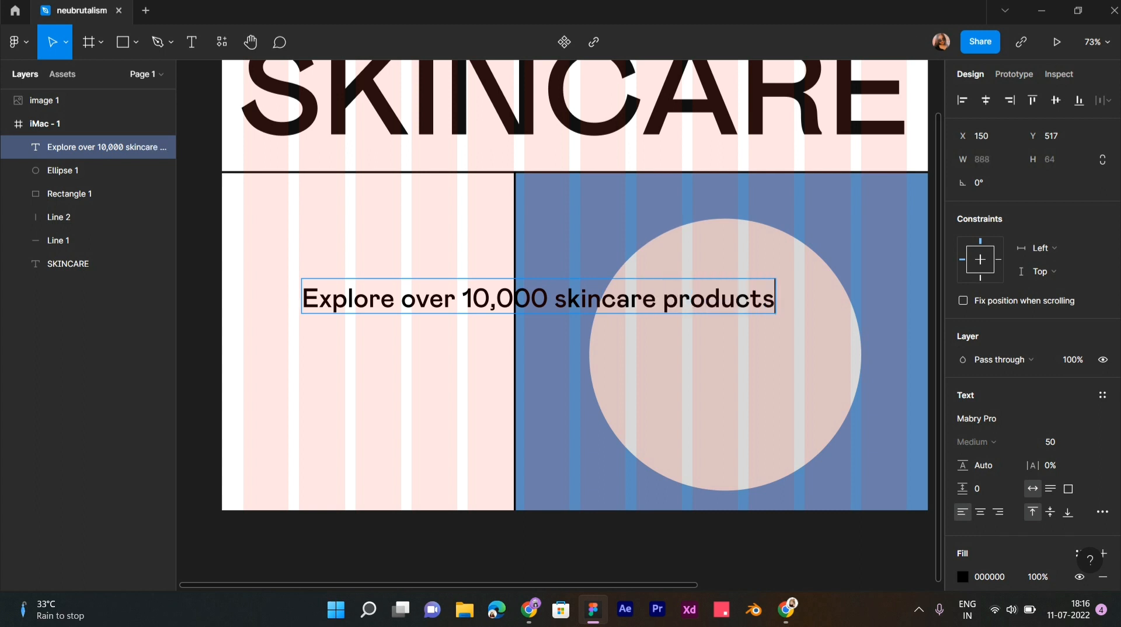
key("Escape")
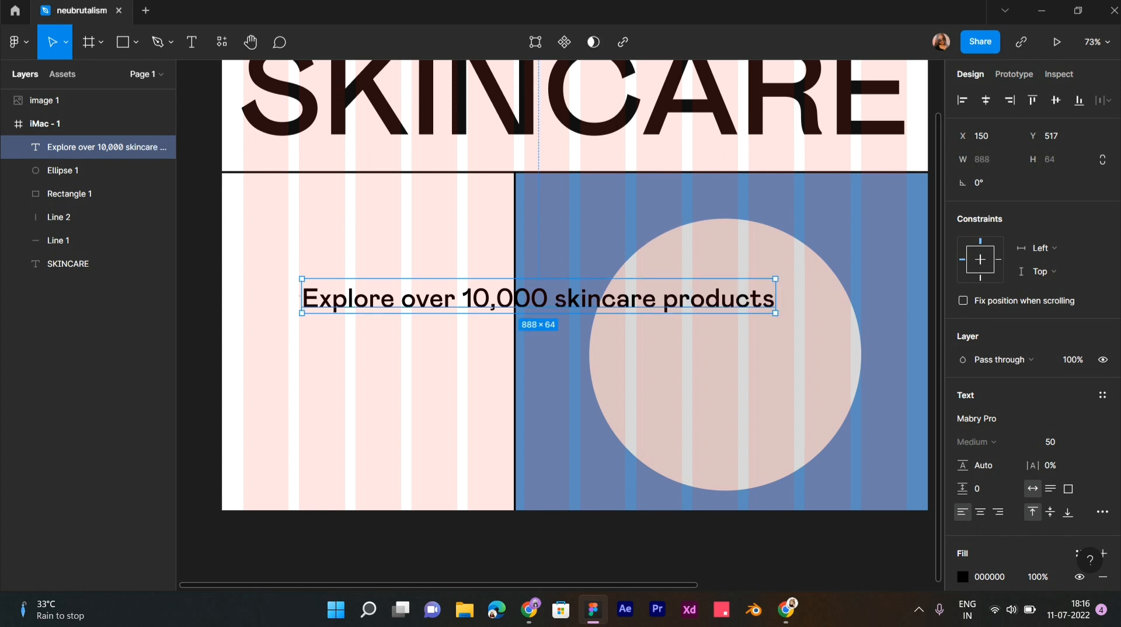
Narrow the tagline's text box so it wraps onto two lines and move it to the upper part of the white section.
left_click_drag(775, 297, 552, 296)
left_click_drag(434, 316, 376, 266)
scroll(376, 266, "down", 3)
scroll(376, 266, "right", 1)
Nudge the vertical divider line toward the circle to give the tagline more room.
left_click(466, 304)
key("Right")
key("Right")
key("Right")
key("Right")
key("Right")
key("Right")
key("Right")
key("Right")
key("Right")
key("Right")
key("Right")
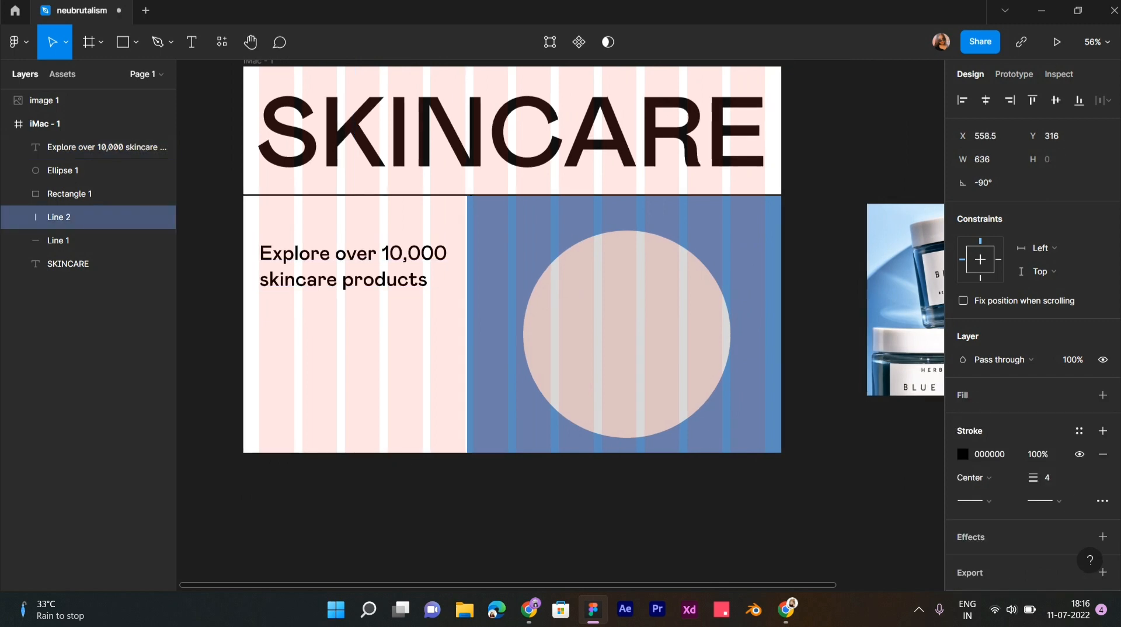
Adjust the blue rectangle's edge beside the vertical divider so it meets the line without a gap or overlap.
left_click(515, 362)
scroll(519, 362, "up", 5)
left_click_drag(418, 363, 431, 364)
left_click(411, 390)
scroll(411, 391, "up", 8)
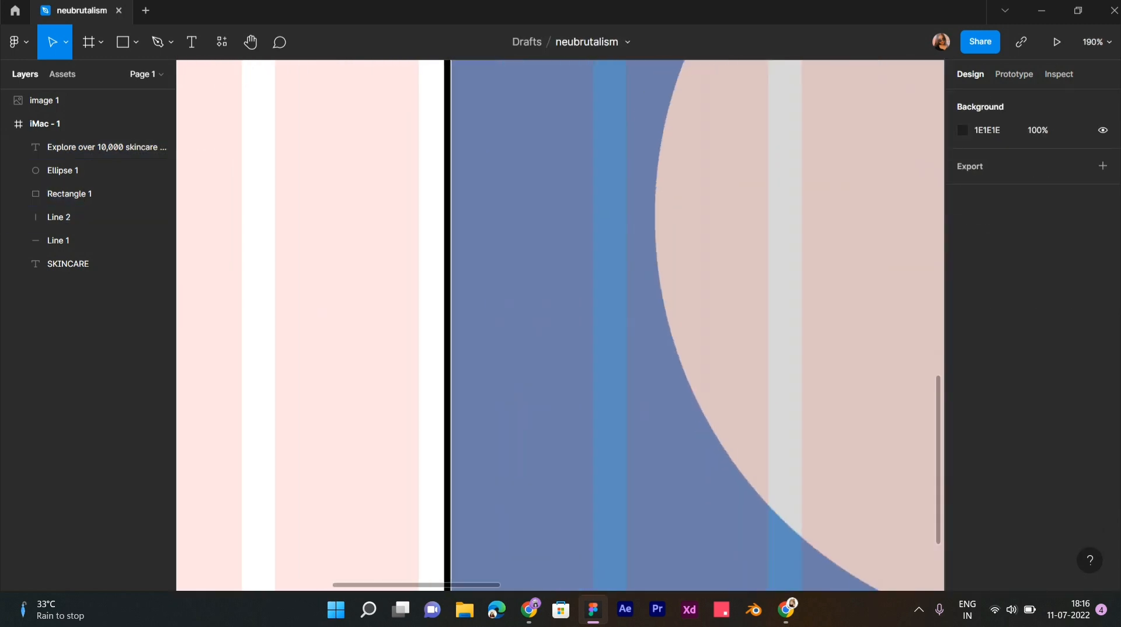
left_click(514, 389)
key("Escape")
left_click(158, 193)
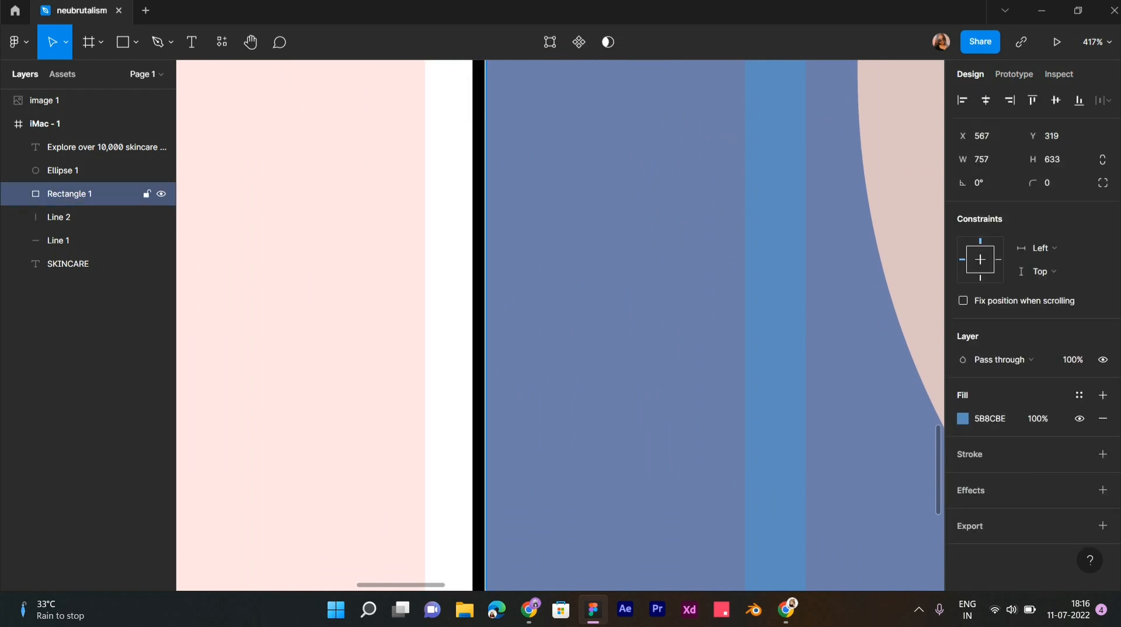
scroll(516, 388, "up", 6)
left_click_drag(437, 390, 429, 390)
left_click(360, 409)
scroll(360, 409, "down", 10)
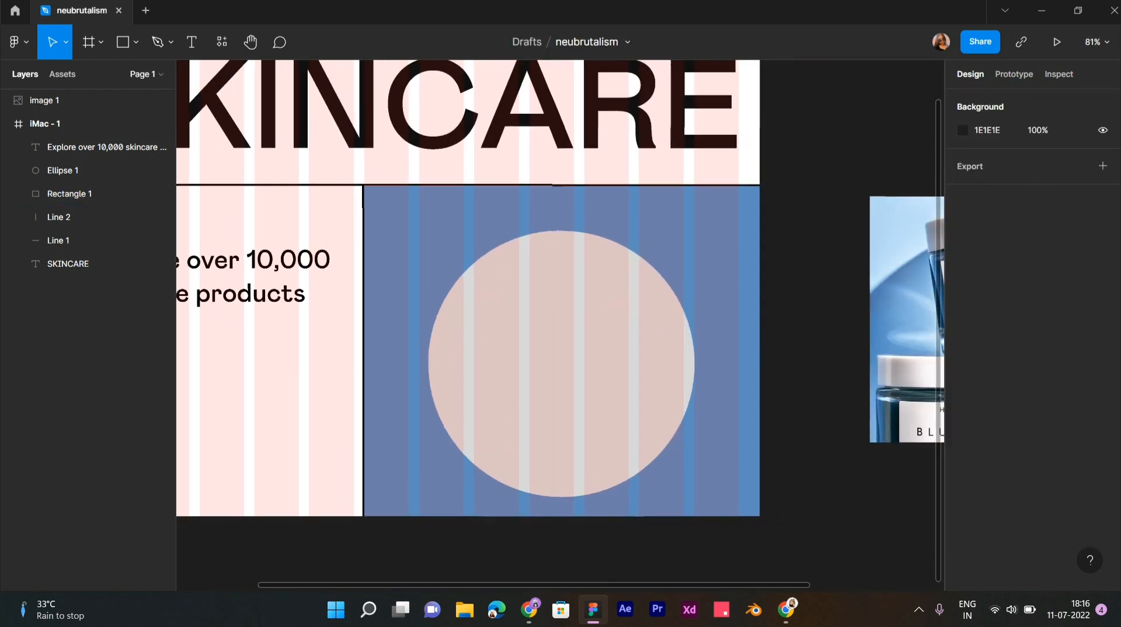
scroll(360, 409, "left", 3)
scroll(560, 321, "left", 1)
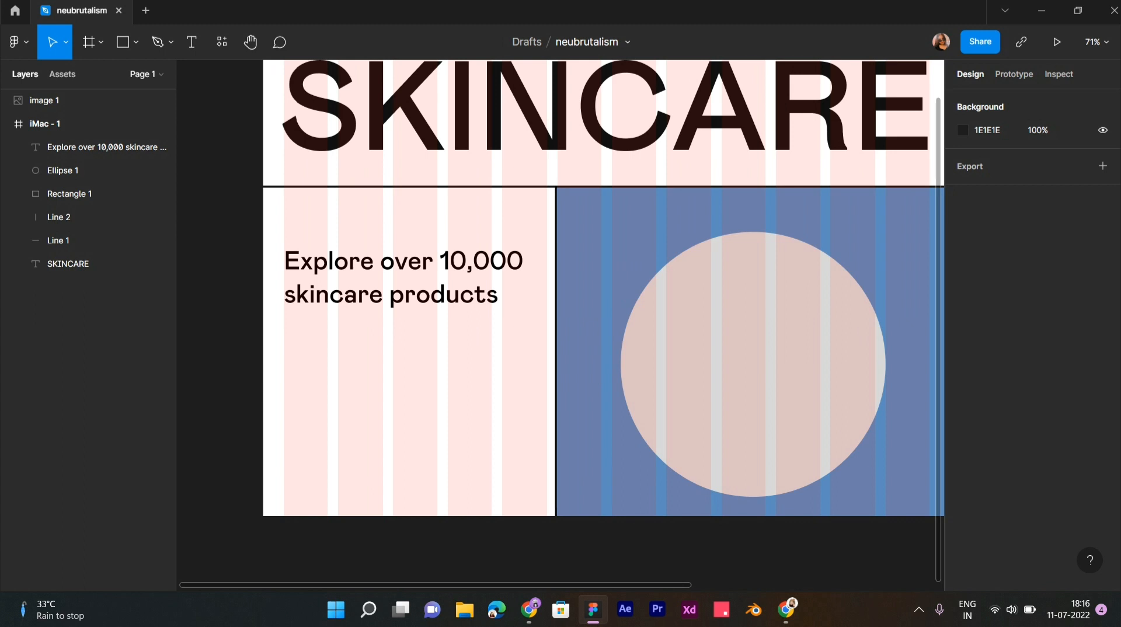
scroll(561, 321, "right", 1)
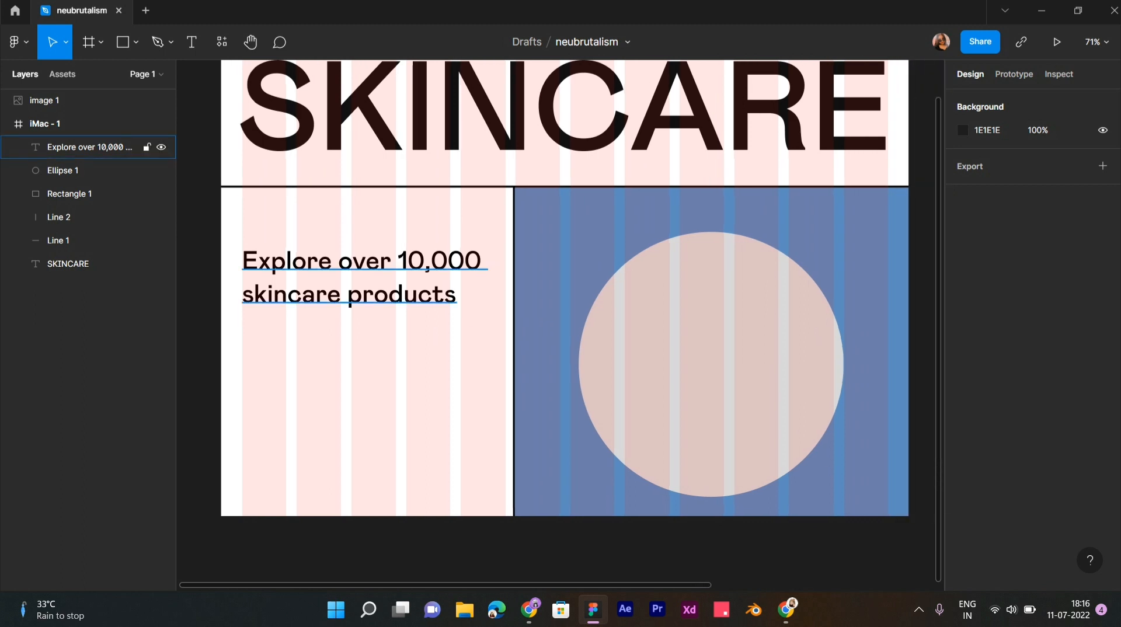
Narrow the tagline's text box to a width of 347, keeping it aligned with the first grid column.
mouse_move(365, 277)
left_mouse_down()
mouse_move(369, 269)
mouse_move(366, 277)
left_mouse_up()
scroll(487, 328, "down", 3)
key("Escape")
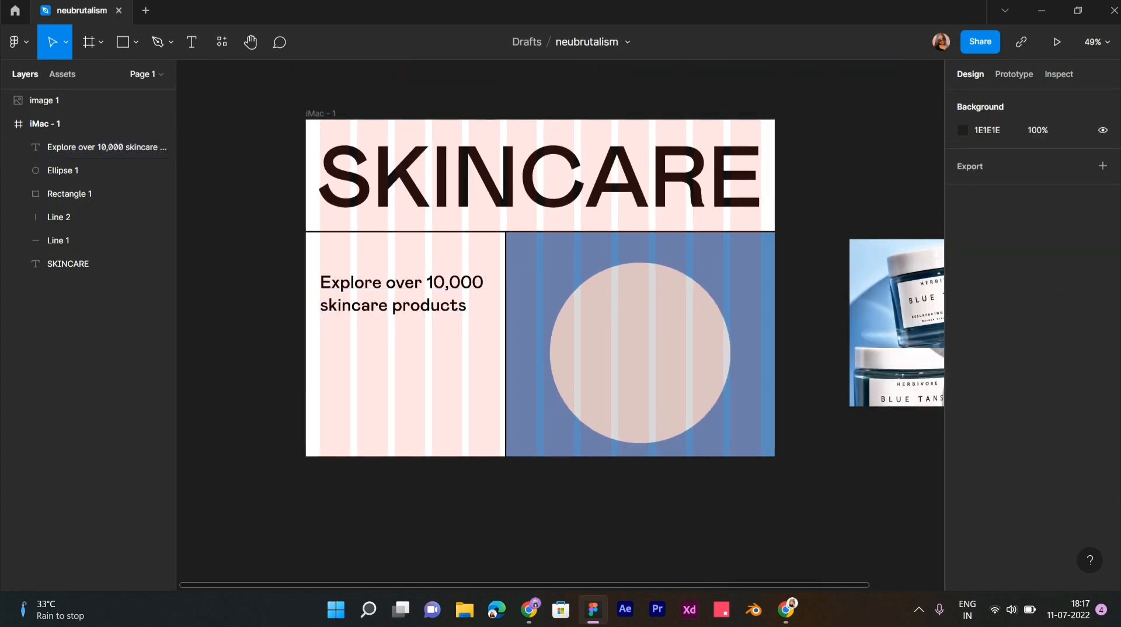
left_click(409, 294)
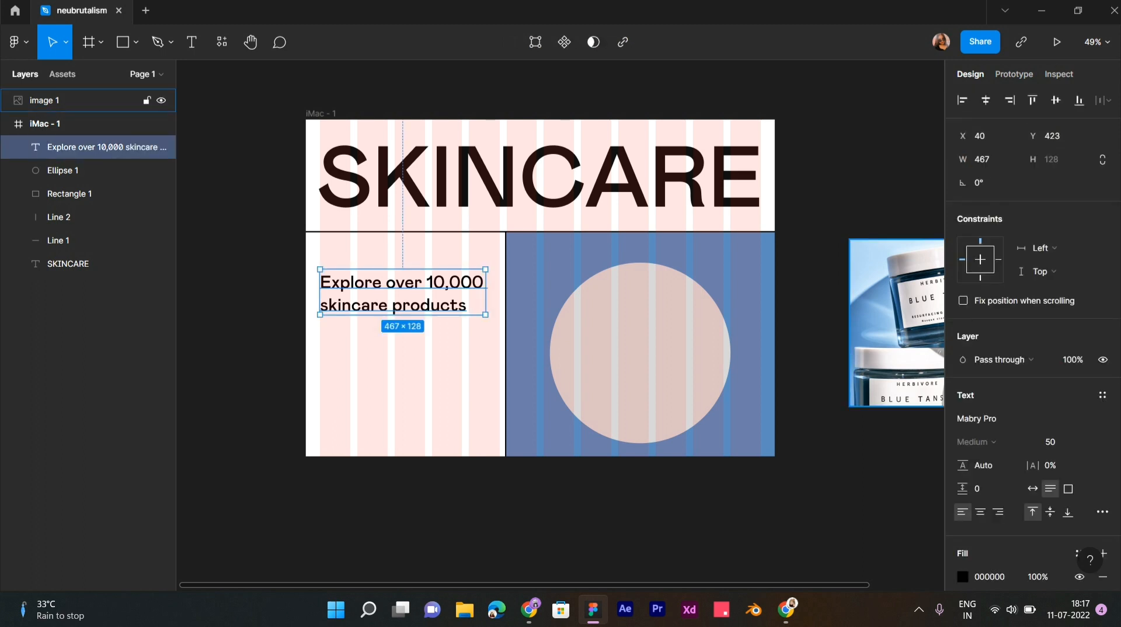
left_click_drag(485, 293, 444, 294)
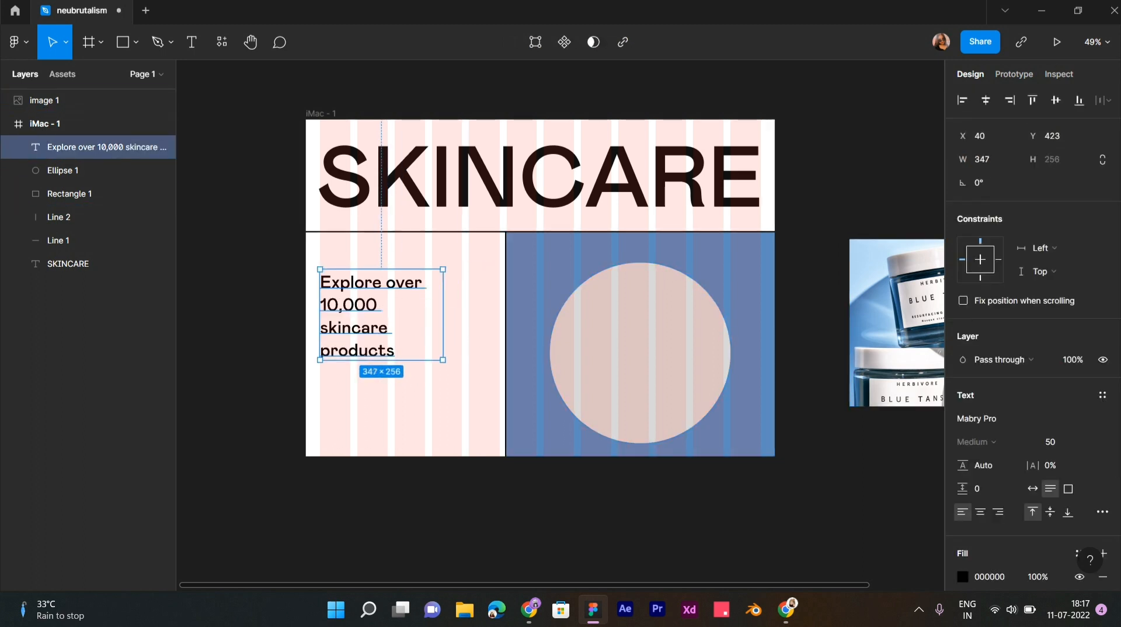
Scale the tagline up to font size 66.6, raised to Y 393, and widen its text box to 495.
key("k")
left_click_drag(443, 361, 485, 390)
left_click_drag(408, 333, 409, 322)
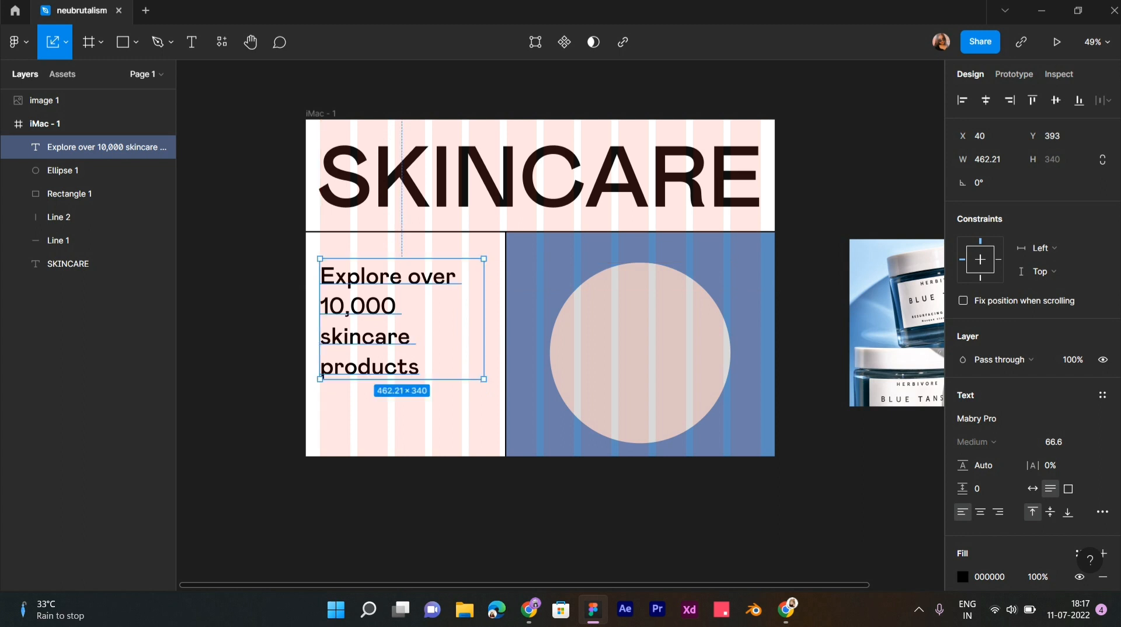
key("Escape")
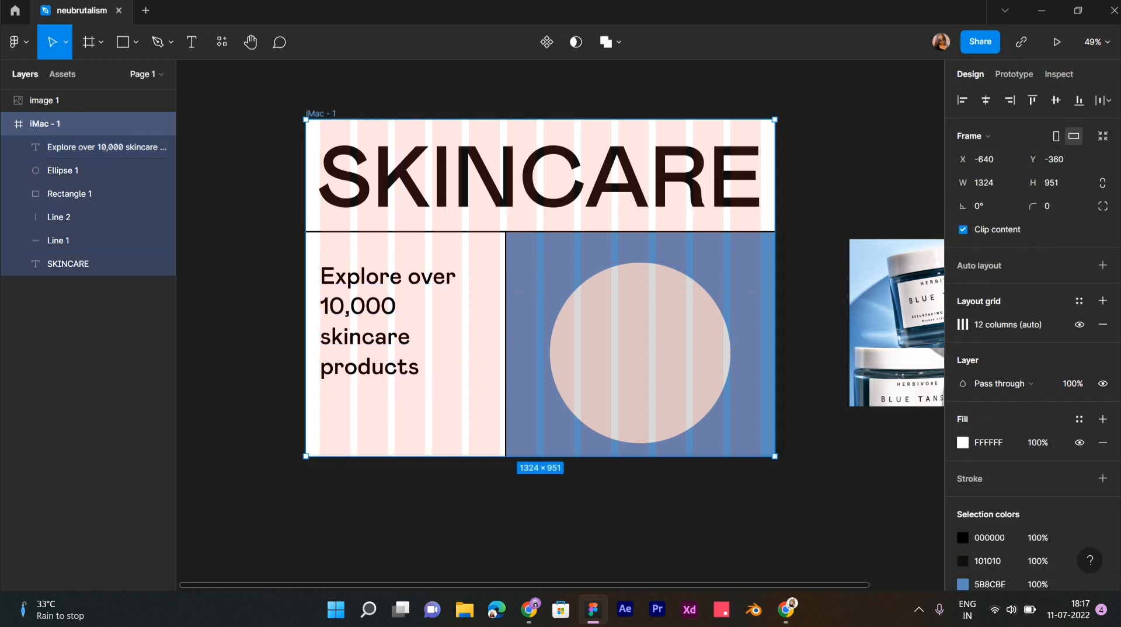
left_click(321, 377)
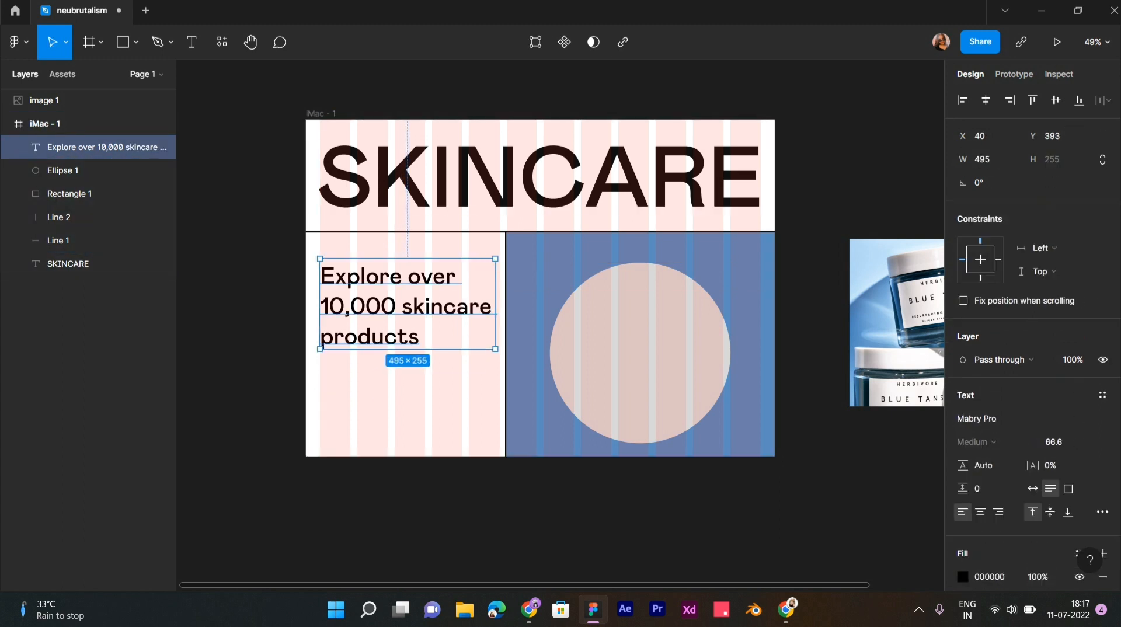
Draw a 211 × 63 button rectangle below the tagline at X 40, Y 721, aligned with the first grid column.
left_click(414, 392)
scroll(414, 392, "up", 5)
scroll(270, 369, "up", 4)
key("r")
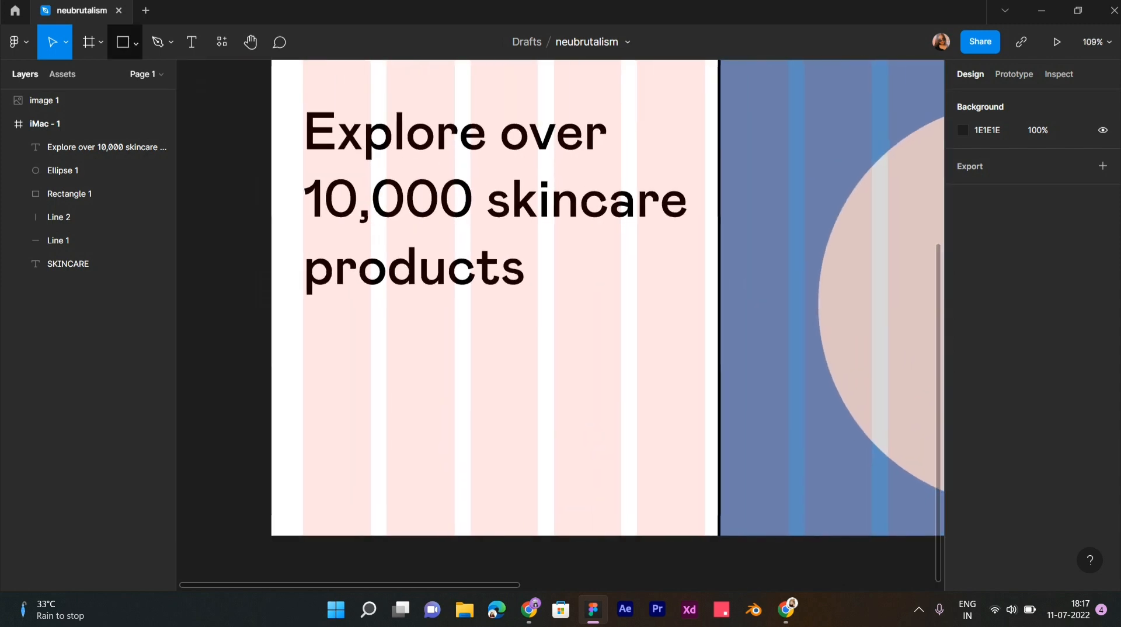
mouse_move(270, 369)
left_mouse_down()
mouse_move(450, 446)
mouse_move(493, 434)
mouse_move(515, 441)
left_mouse_up()
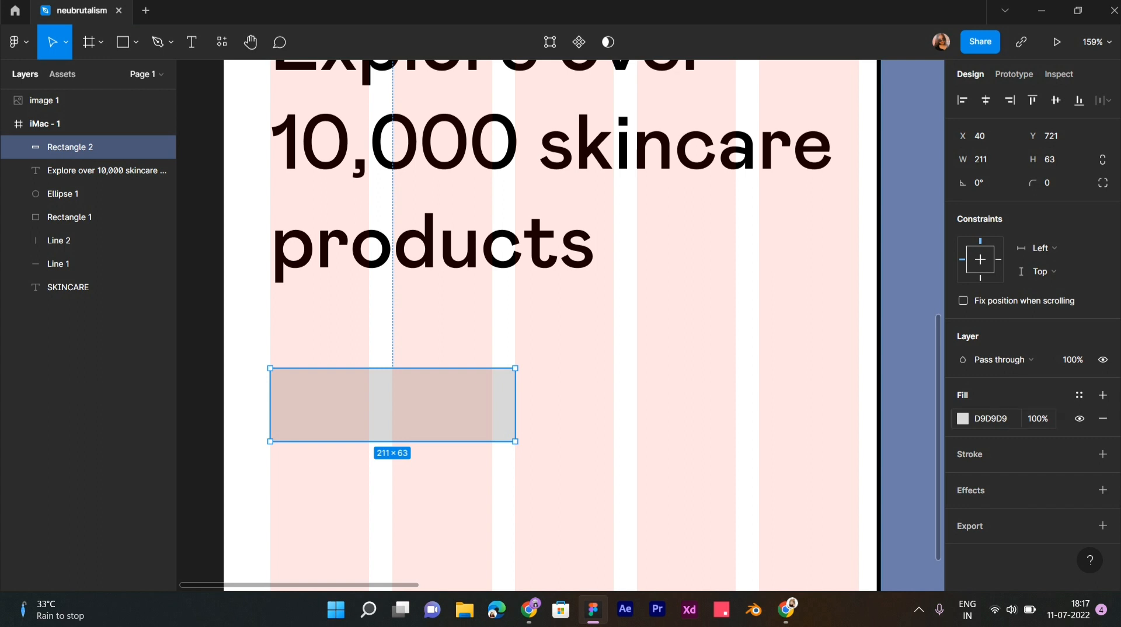
Fill the button rectangle with the near-black 101010 sampled from the SKINCARE heading.
left_click(963, 419)
left_click(790, 428)
left_click(380, 132)
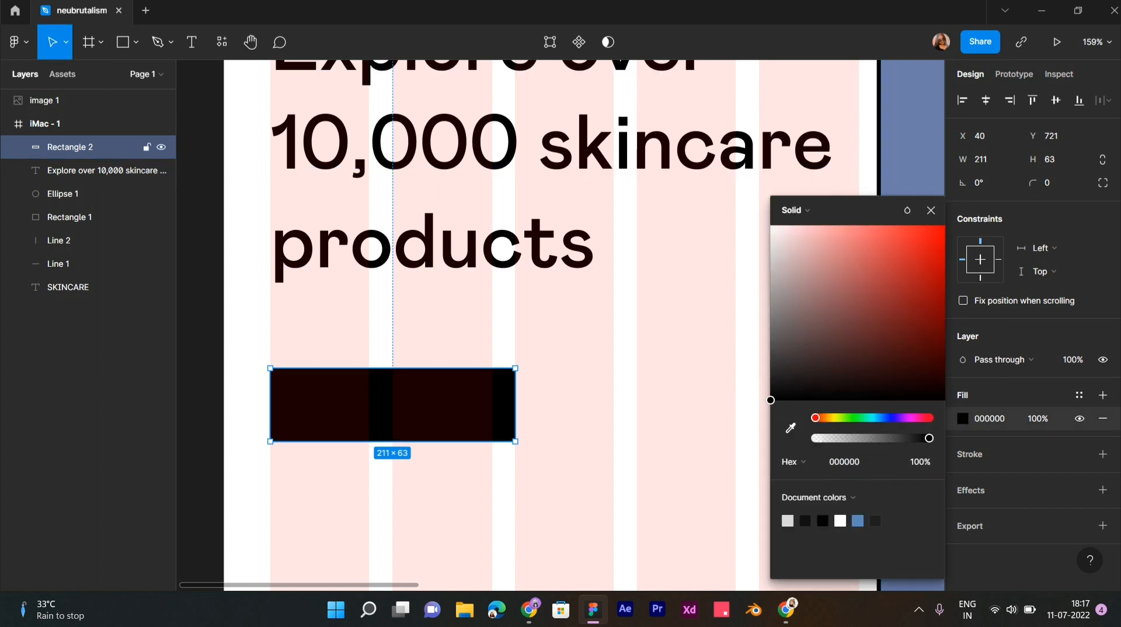
key("i")
scroll(881, 117, "up", 6)
left_click(873, 117)
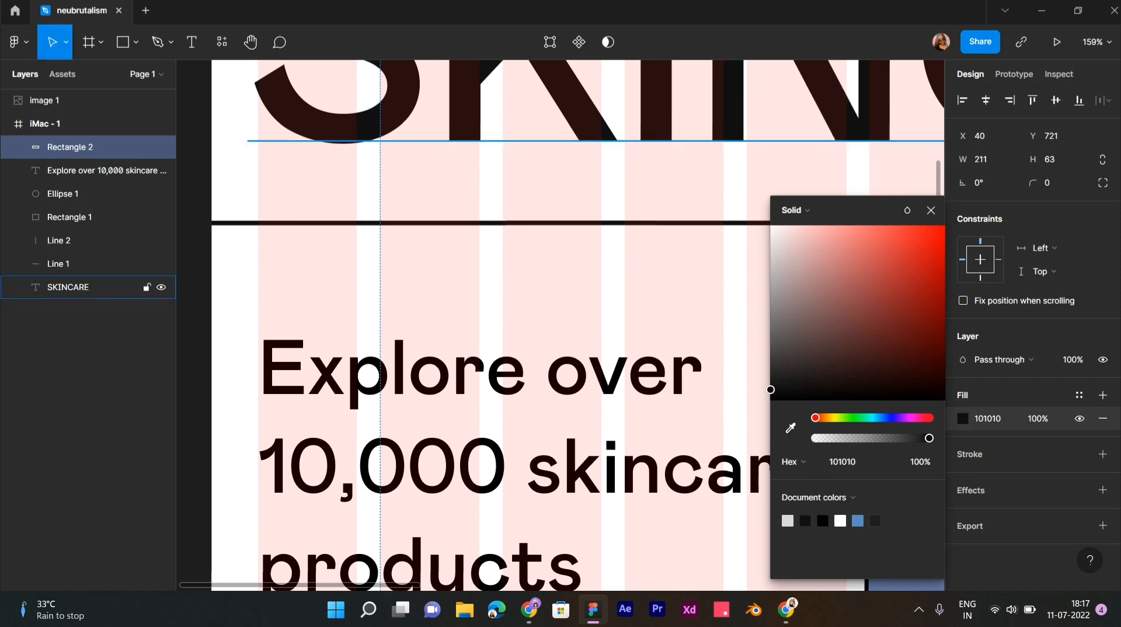
Duplicate the button rectangle behind the original at X 48, Y 731 and fill it with the panel's blue, 5B8CBE.
scroll(874, 117, "down", 6)
left_click_drag(258, 365, 262, 370)
left_click(963, 419)
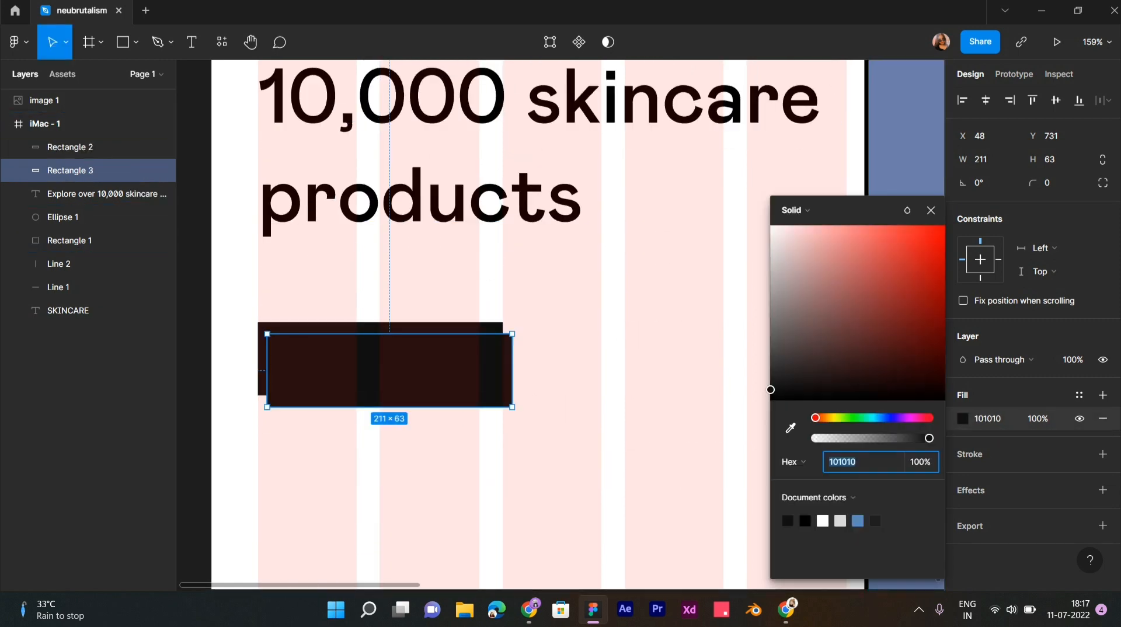
left_click(790, 428)
scroll(874, 130, "down", 5)
left_click(875, 131)
scroll(264, 450, "up", 4)
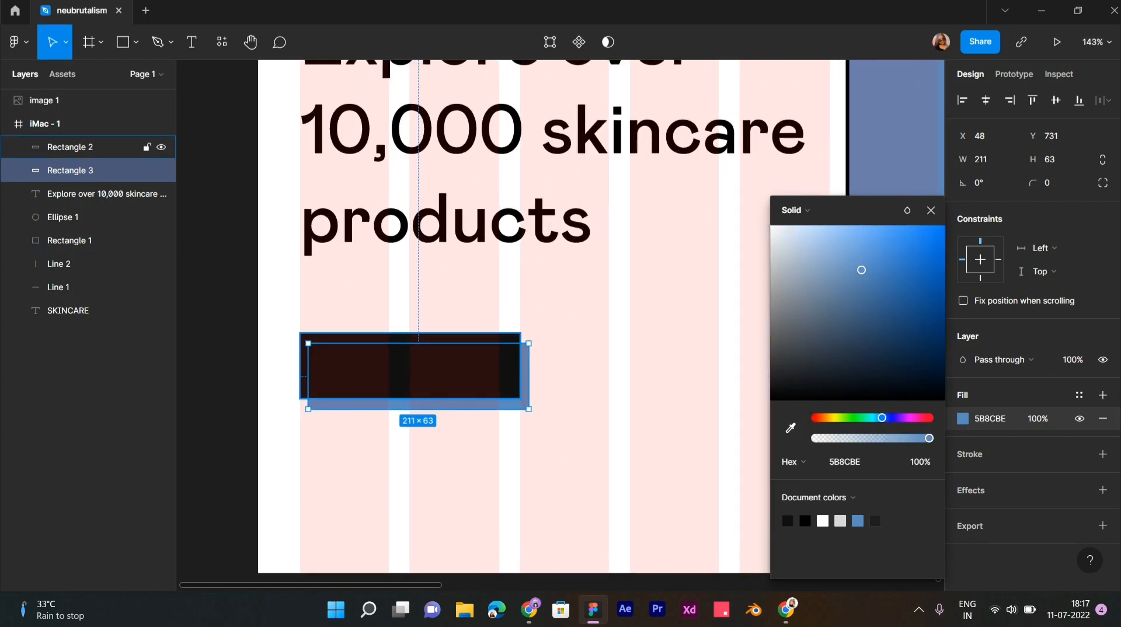
Duplicate the blue offset rectangle to the back of the button stack at X 58, Y 740 and recolour it orange.
left_click_drag(409, 404, 419, 413)
left_click_drag(88, 170, 88, 201)
left_click(963, 419)
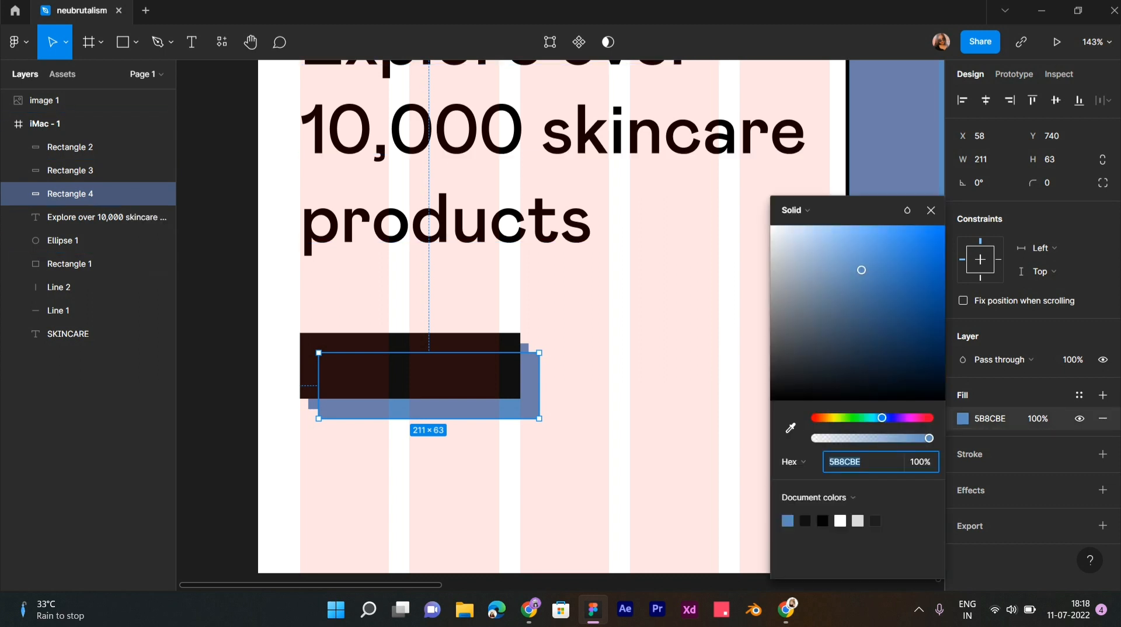
type("F0B440")
key("Return")
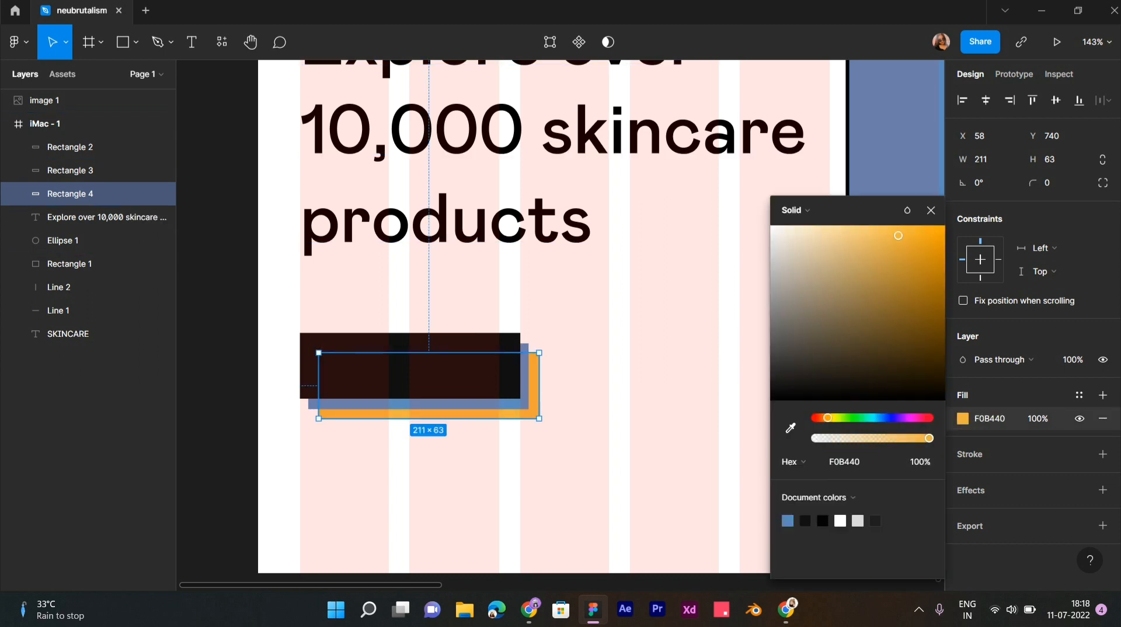
left_click_drag(828, 418, 824, 418)
left_click(671, 410)
Recolour the middle offset rectangle of the button from blue to bright pink, F861B2.
scroll(671, 409, "down", 5)
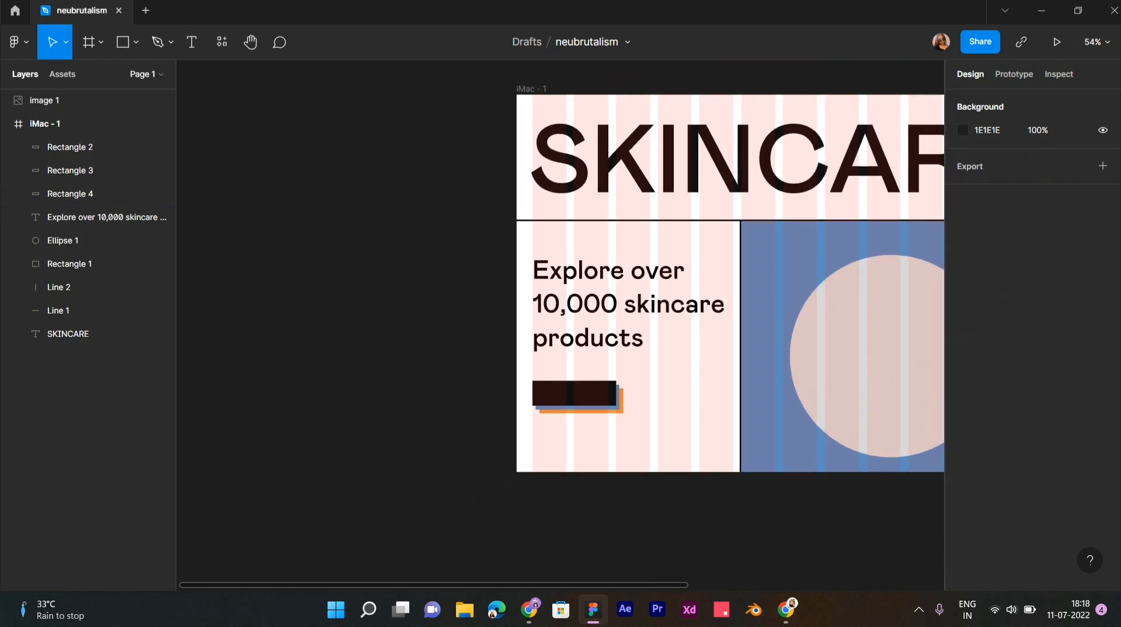
scroll(631, 416, "up", 7)
scroll(630, 416, "left", 1)
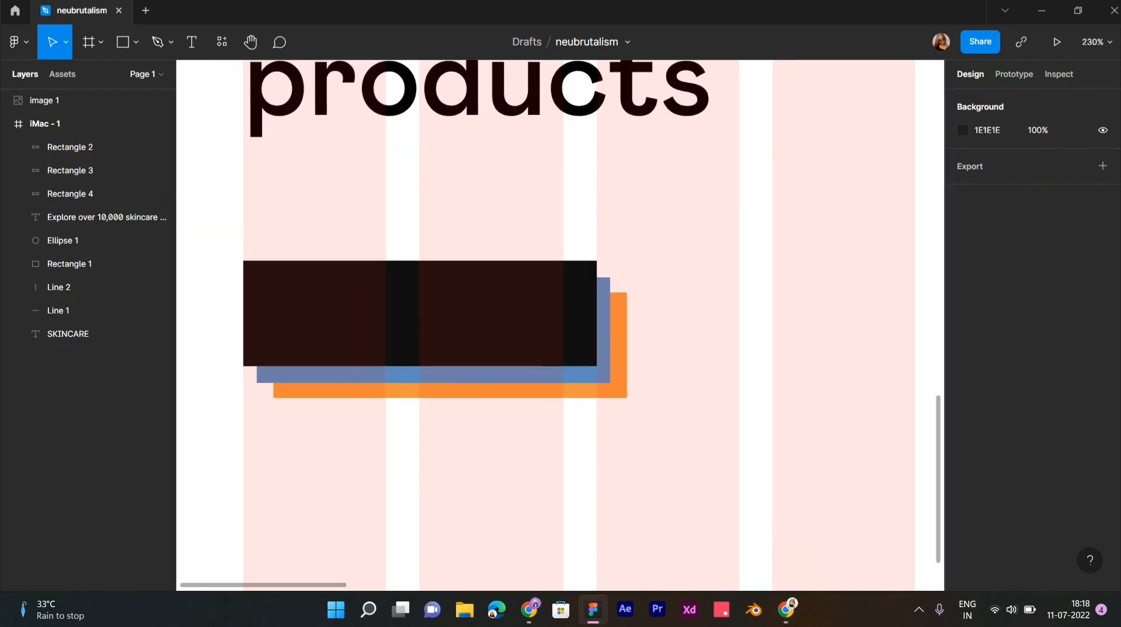
scroll(561, 325, "down", 8)
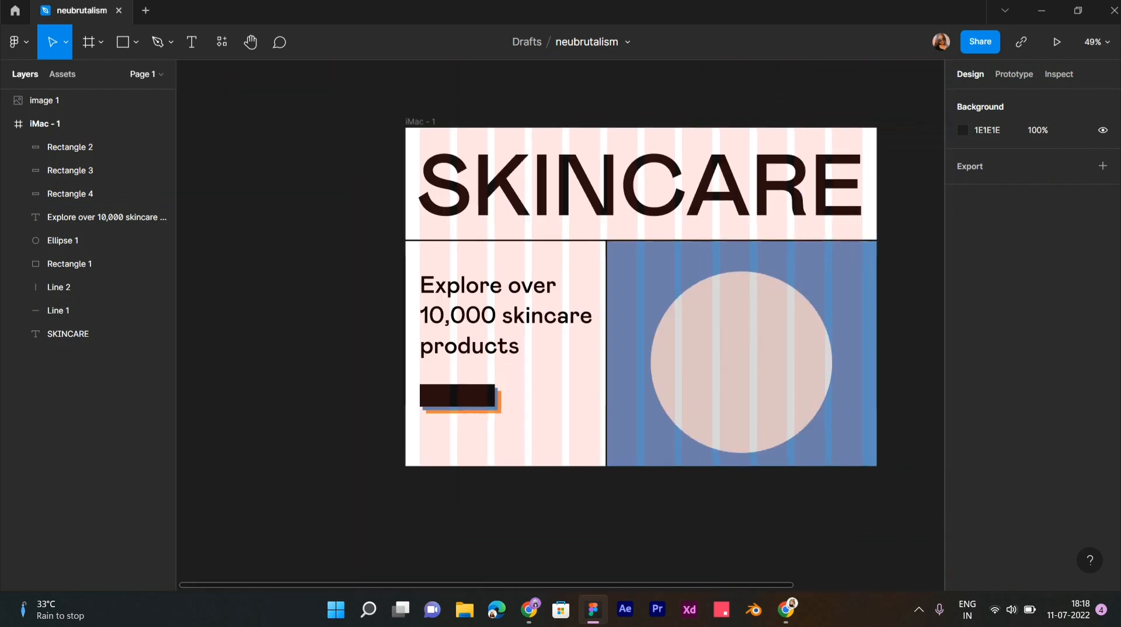
left_click(70, 263)
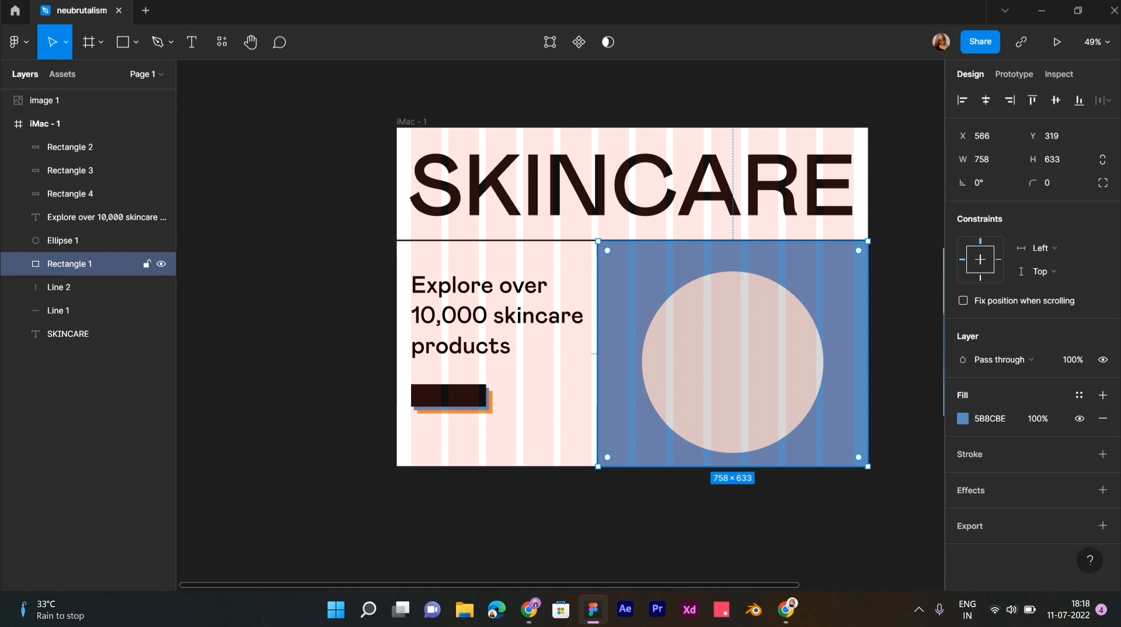
scroll(496, 418, "up", 6)
left_click(70, 147)
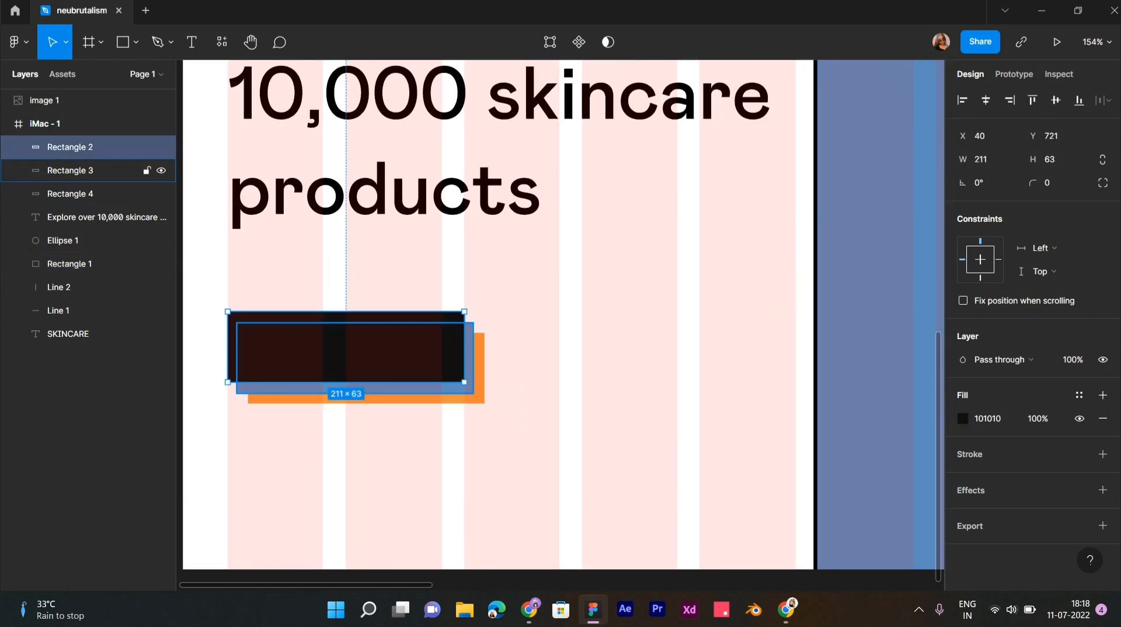
left_click(70, 170)
left_click(963, 419)
type("BE5B90")
key("Return")
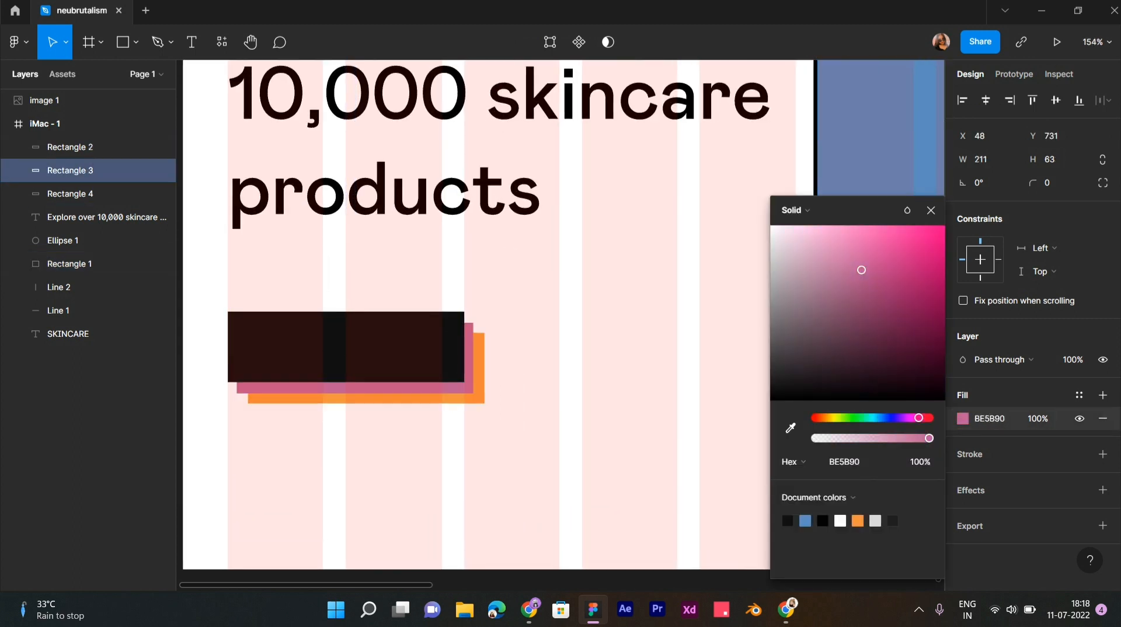
left_click(877, 232)
left_click(584, 467)
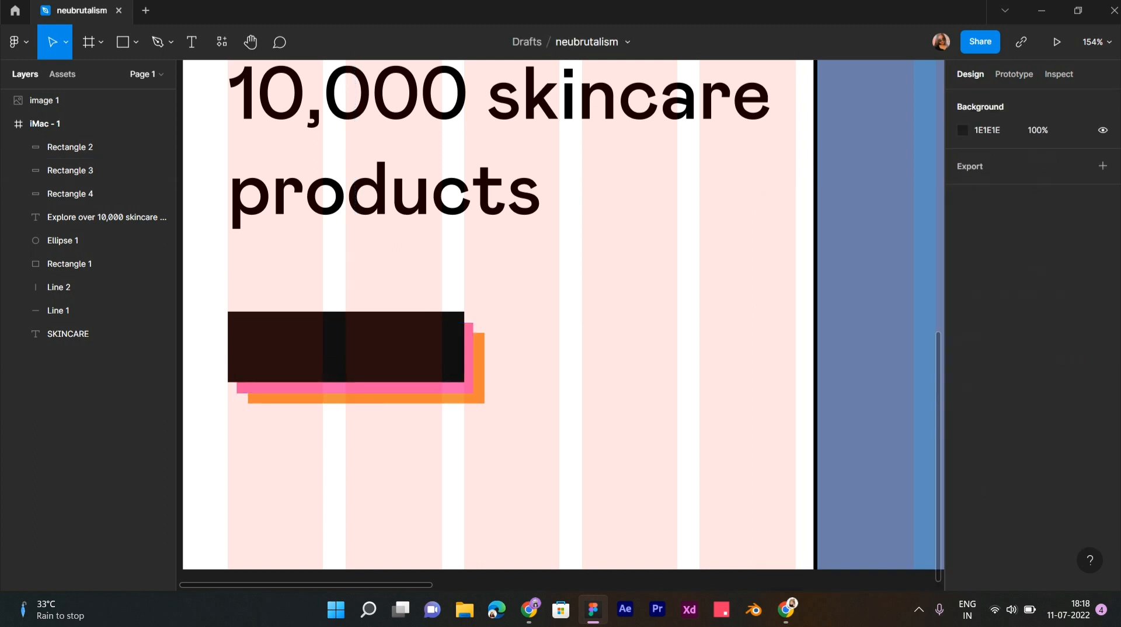
Recolour the middle offset rectangle orange, sampling the fill of the rearmost rectangle in the button stack.
left_click(70, 170)
left_click(963, 418)
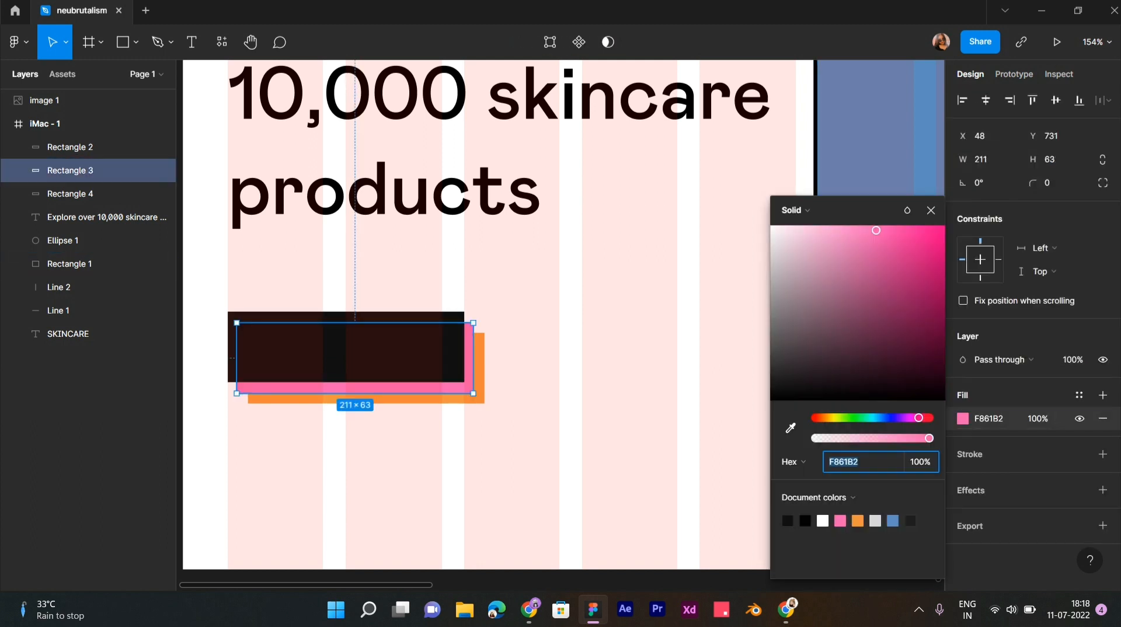
type("F8A061")
key("Return")
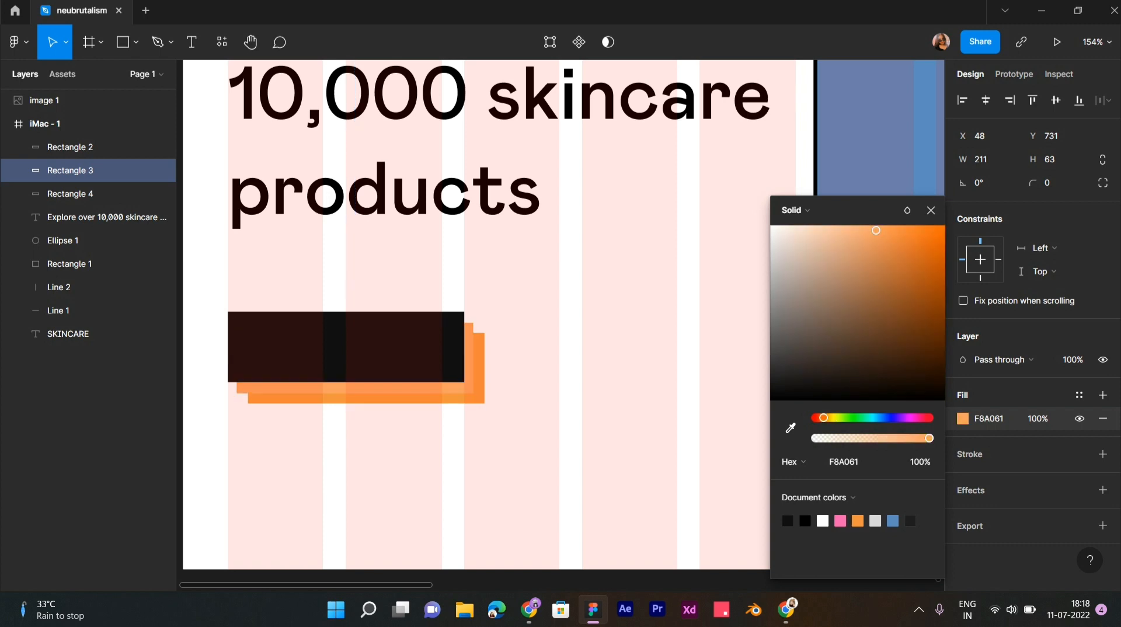
left_click(790, 428)
left_click(479, 380)
left_click(530, 415)
scroll(531, 415, "down", 5)
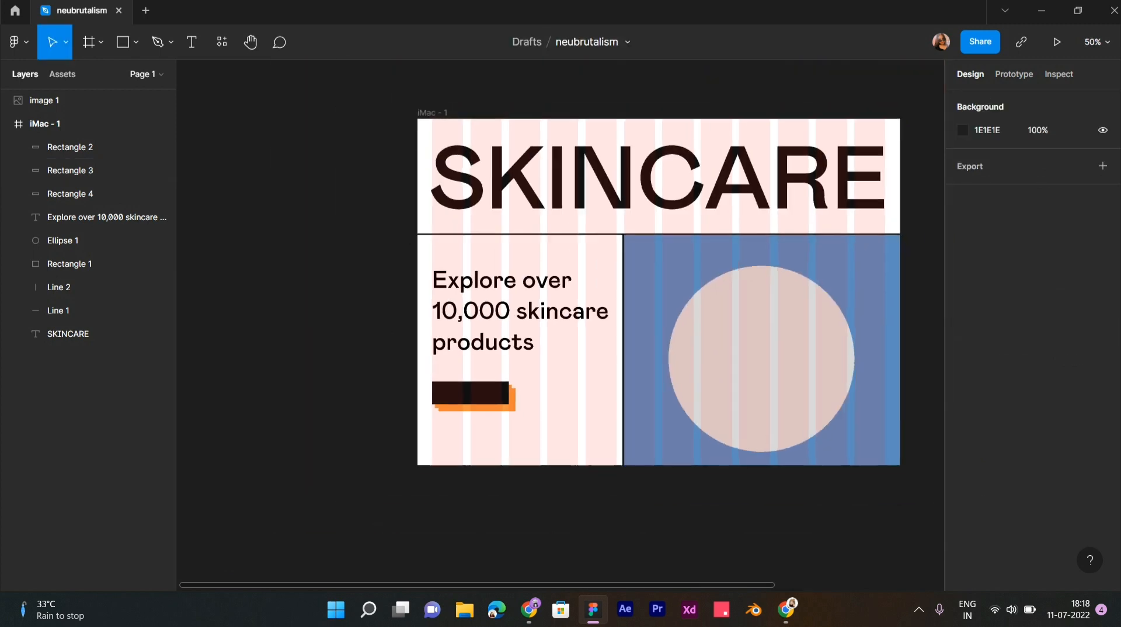
Duplicate the blue panel behind the tagline and button at X -1, Y 319, narrowed to 563 wide to meet the vertical divider.
left_click(70, 264)
left_click_drag(643, 370, 436, 370, "alt")
scroll(437, 370, "up", 3)
left_click_drag(822, 356, 716, 357)
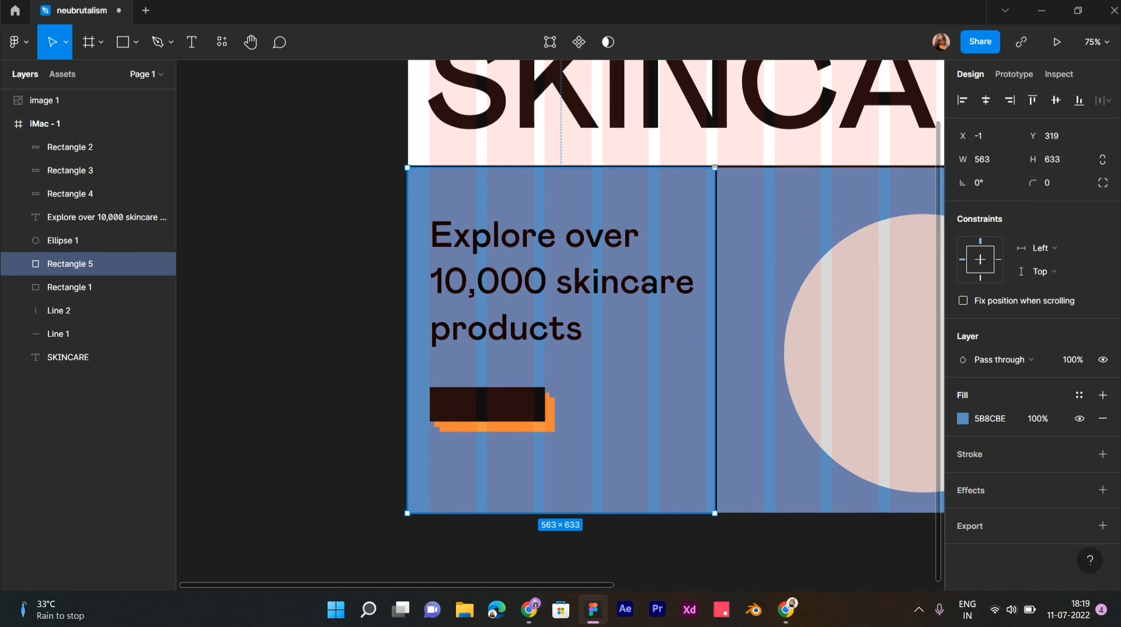